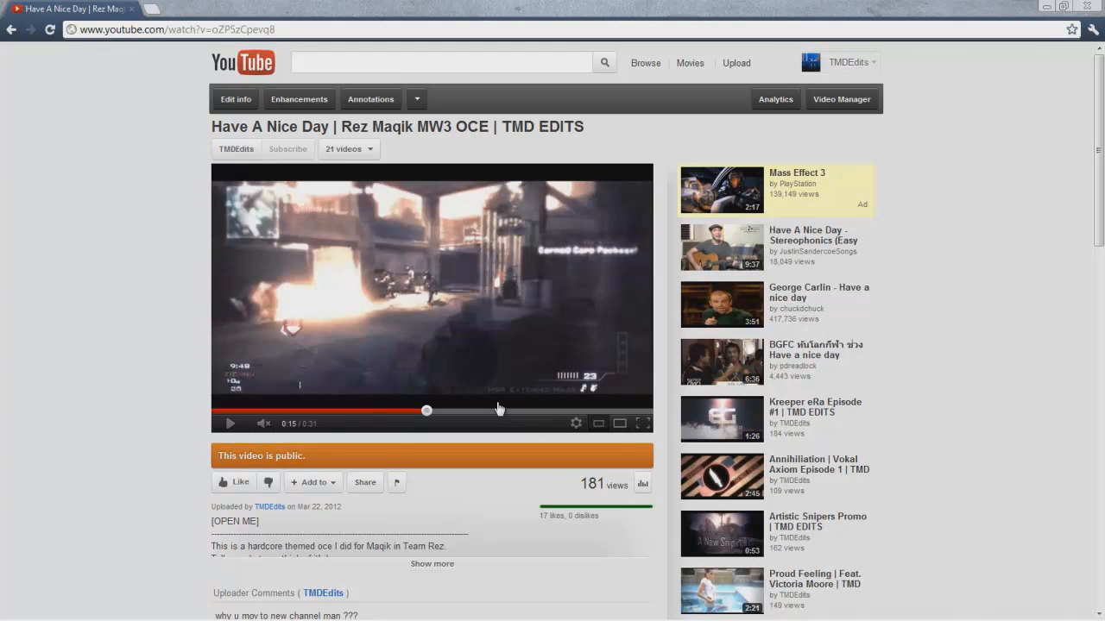
# Play the "Have A Nice Day" montage video and pause it at the example of the effect
pyautogui.click(230, 424)
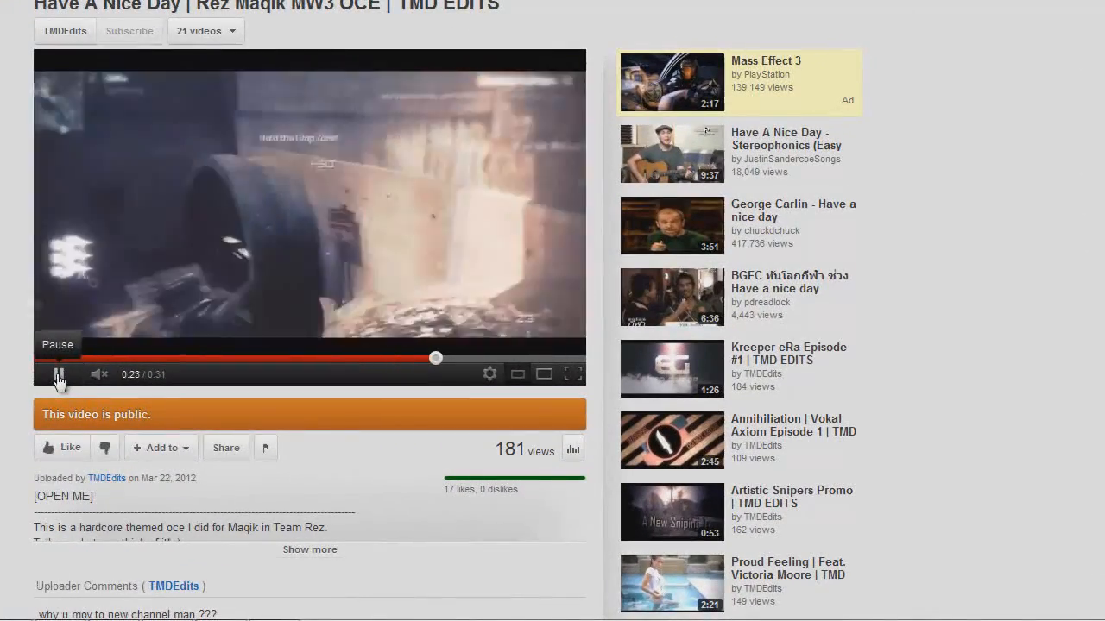
pyautogui.click(64, 377)
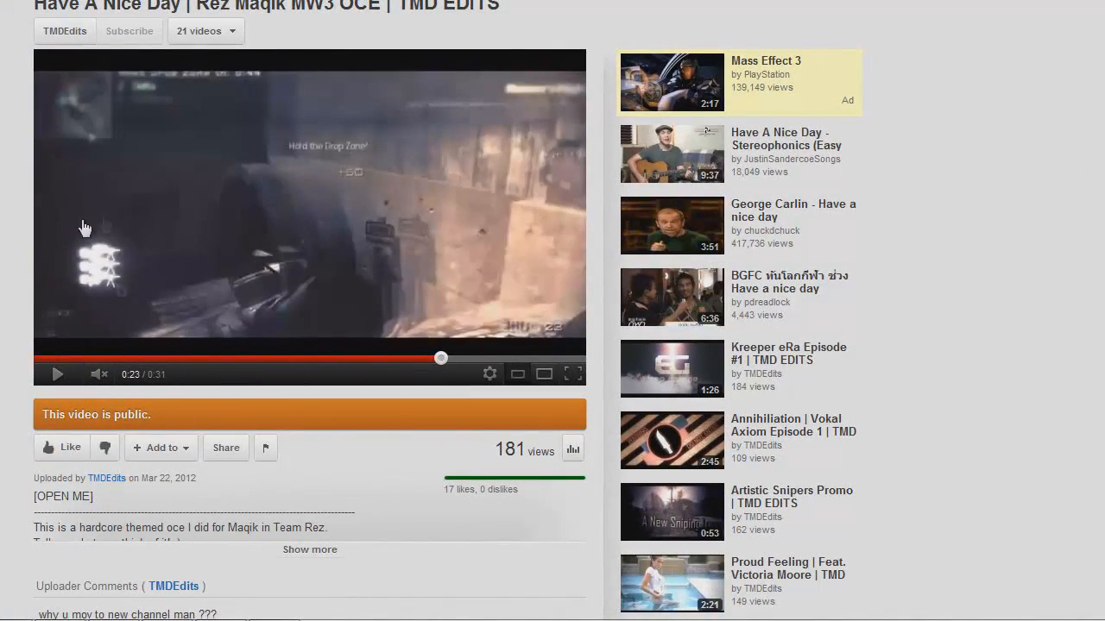
pyautogui.click(57, 374)
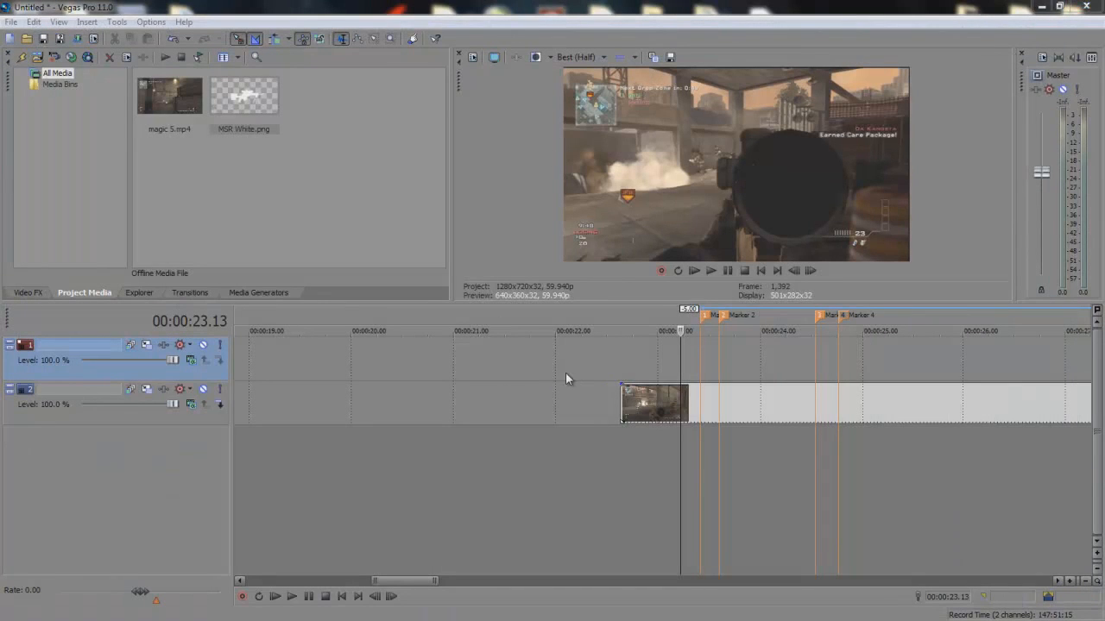
# Switch to Vegas Pro and examine the video and audio settings for a new project, cancelling without creating it
pyautogui.click(565, 373)
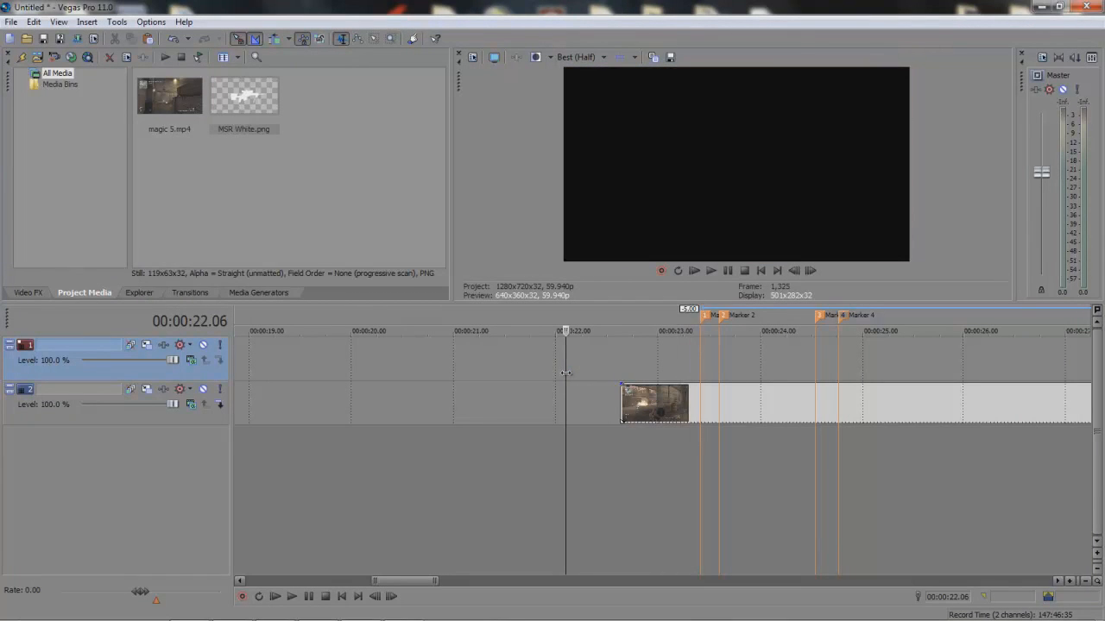
pyautogui.click(11, 21)
pyautogui.click(32, 39)
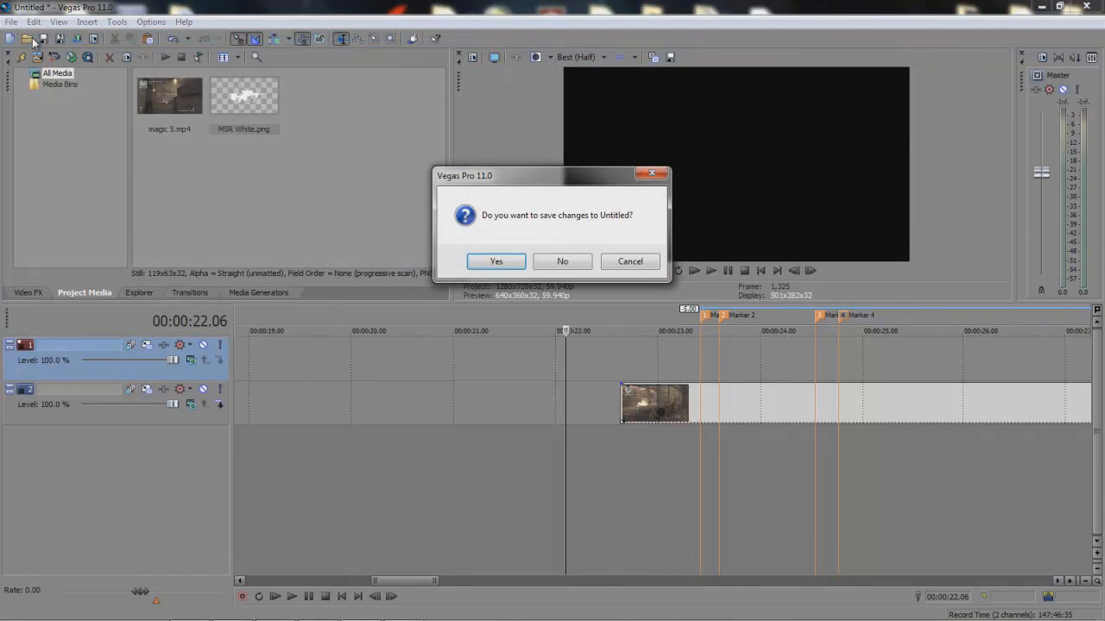
pyautogui.click(562, 262)
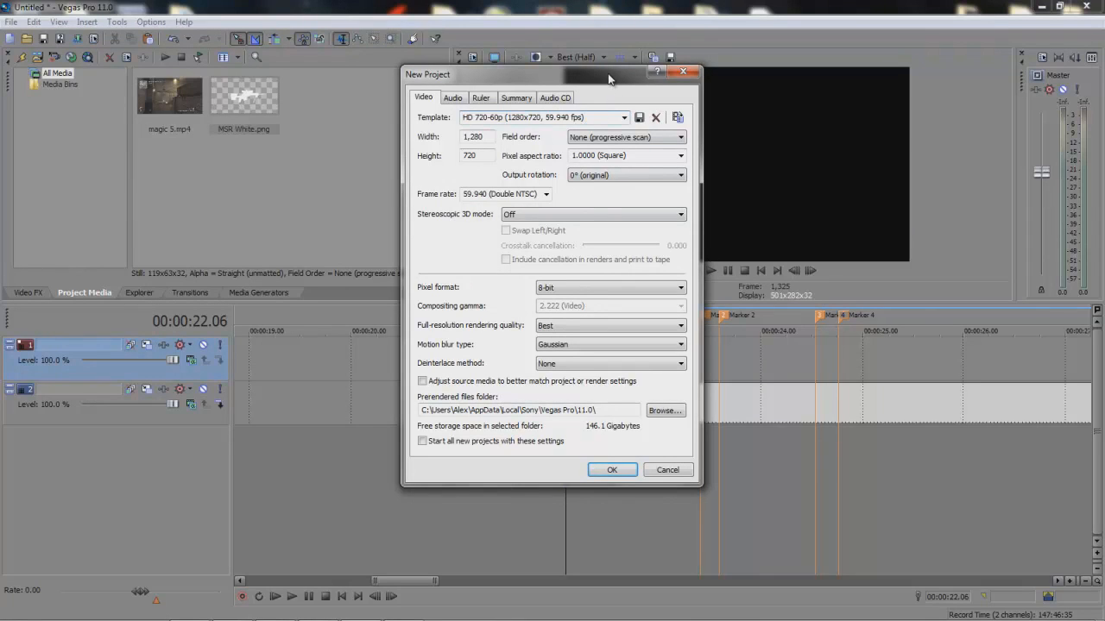
pyautogui.click(453, 100)
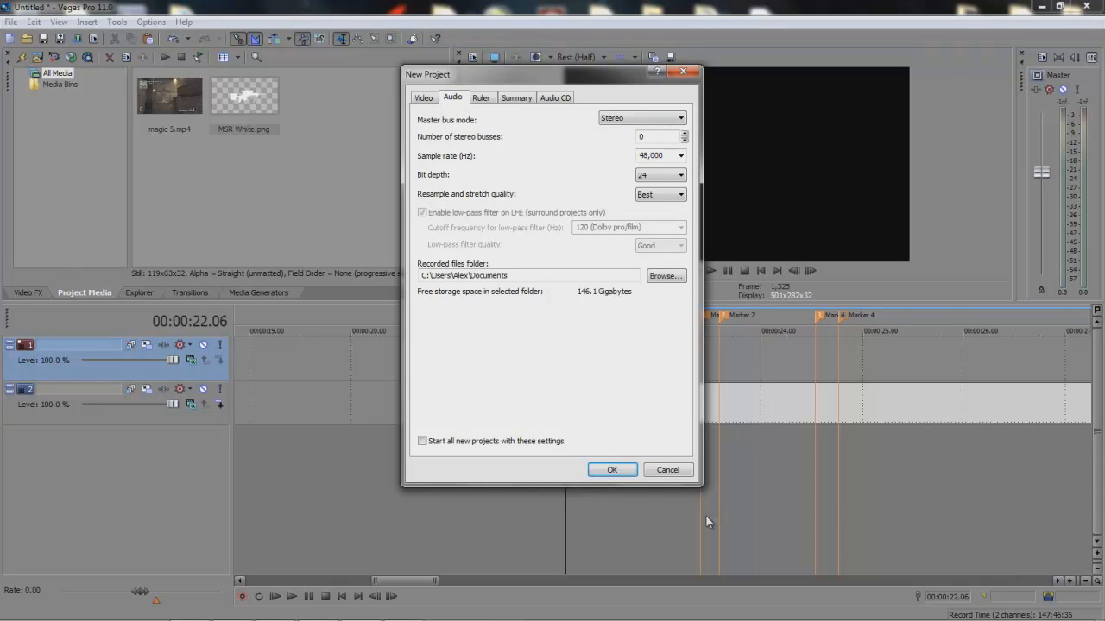
pyautogui.click(667, 470)
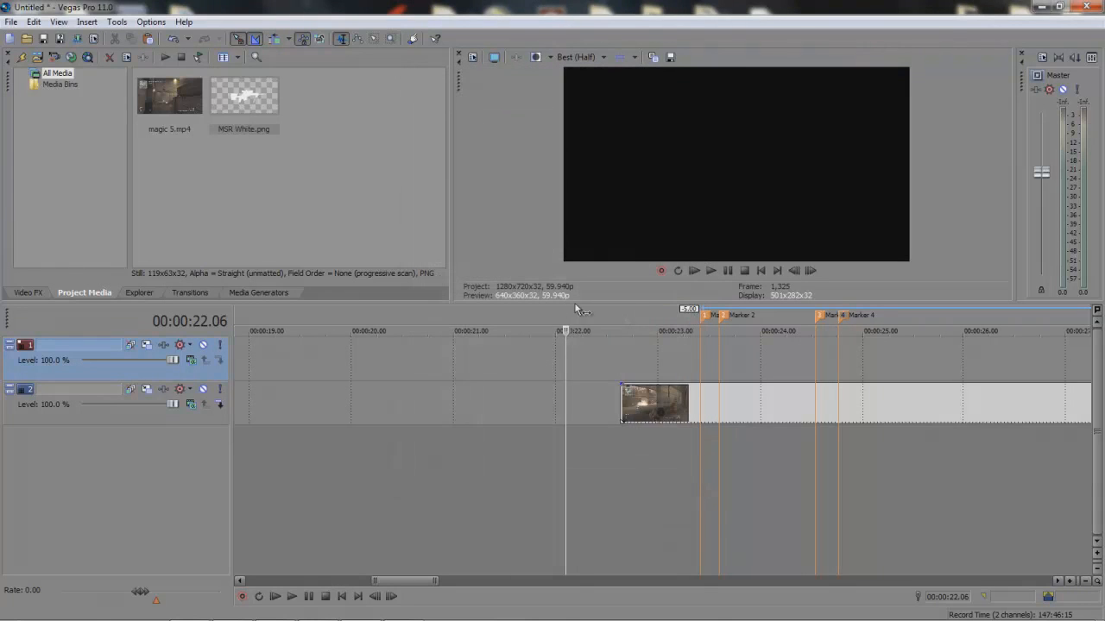
# Select magic 5.mp4 in the project media to view its properties
pyautogui.click(580, 363)
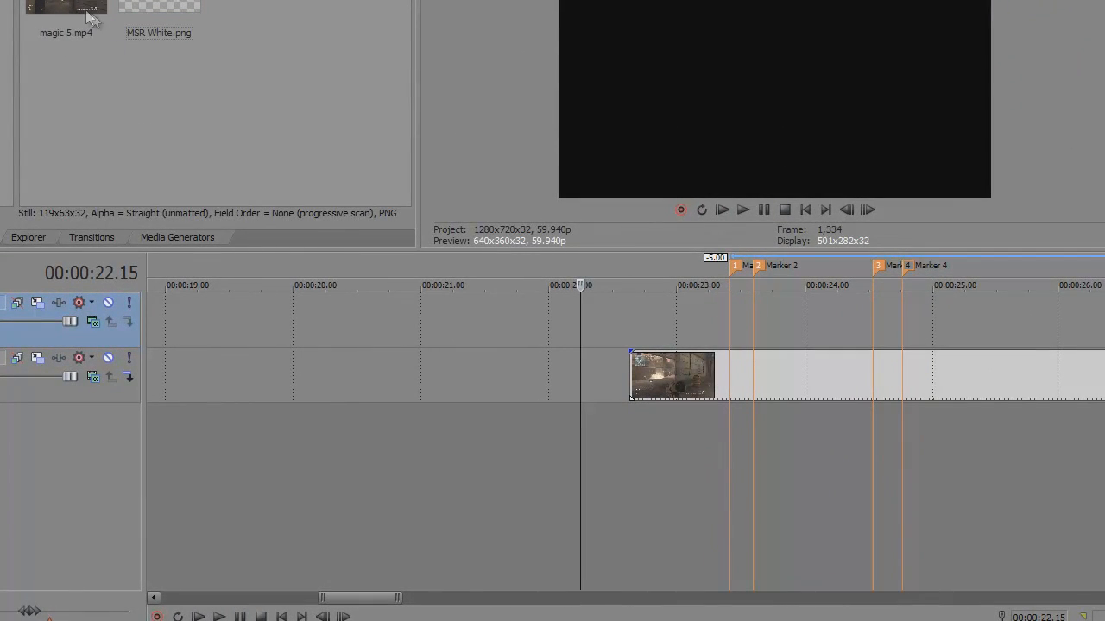
pyautogui.click(81, 7)
pyautogui.click(131, 110)
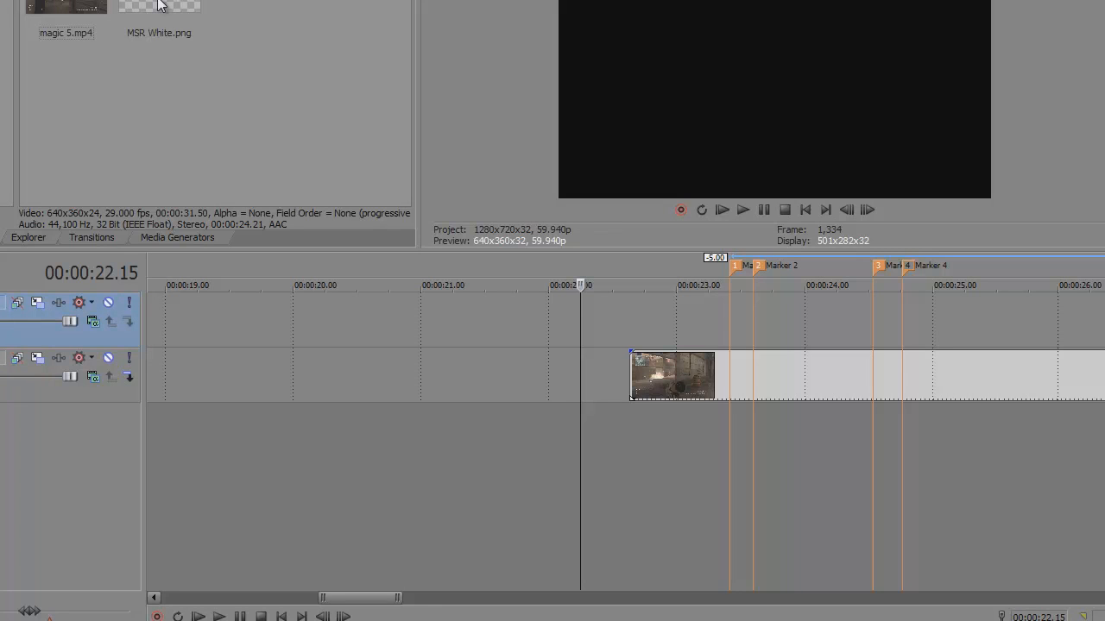
# Place the cursor on the gameplay clip at 00:00:22.49 and enlarge the video preview
pyautogui.click(653, 333)
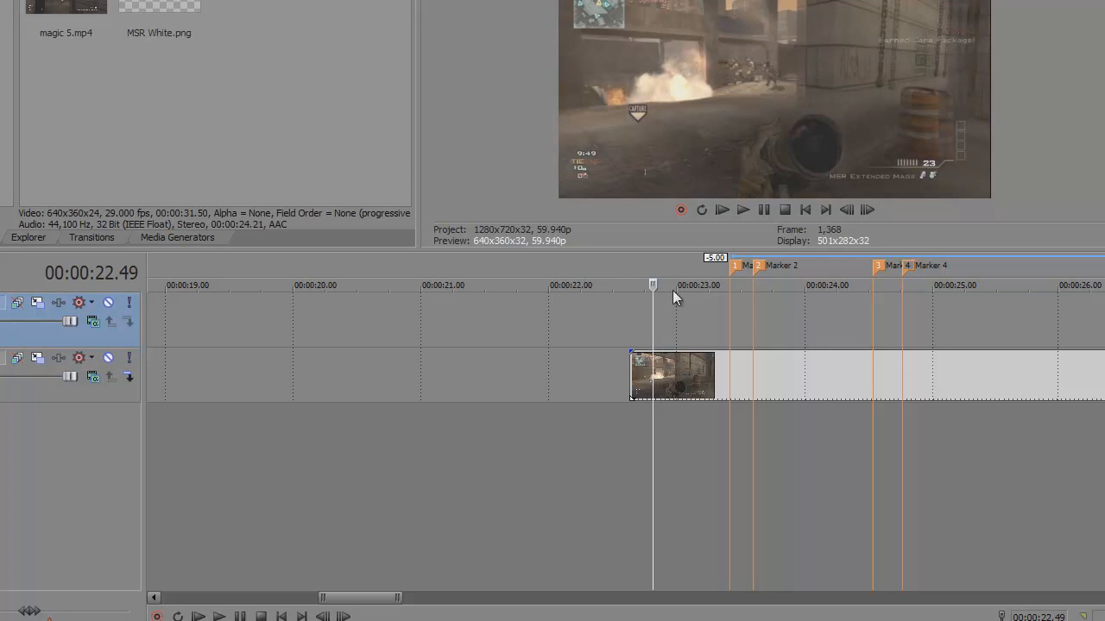
pyautogui.moveTo(420, 163); pyautogui.dragTo(58, 163)
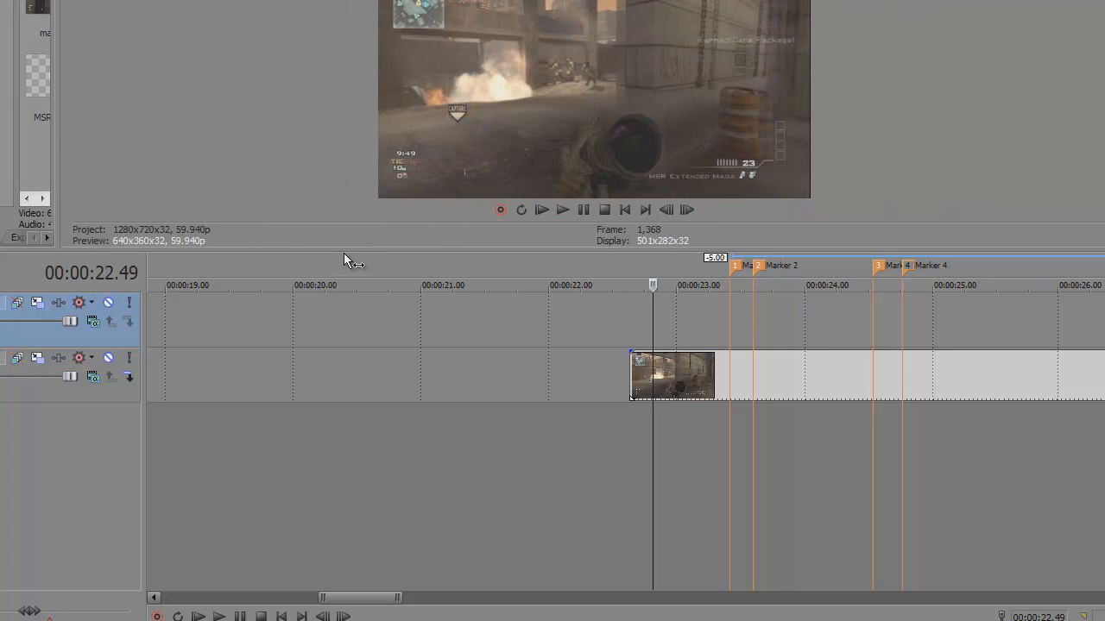
pyautogui.moveTo(343, 250); pyautogui.dragTo(320, 428)
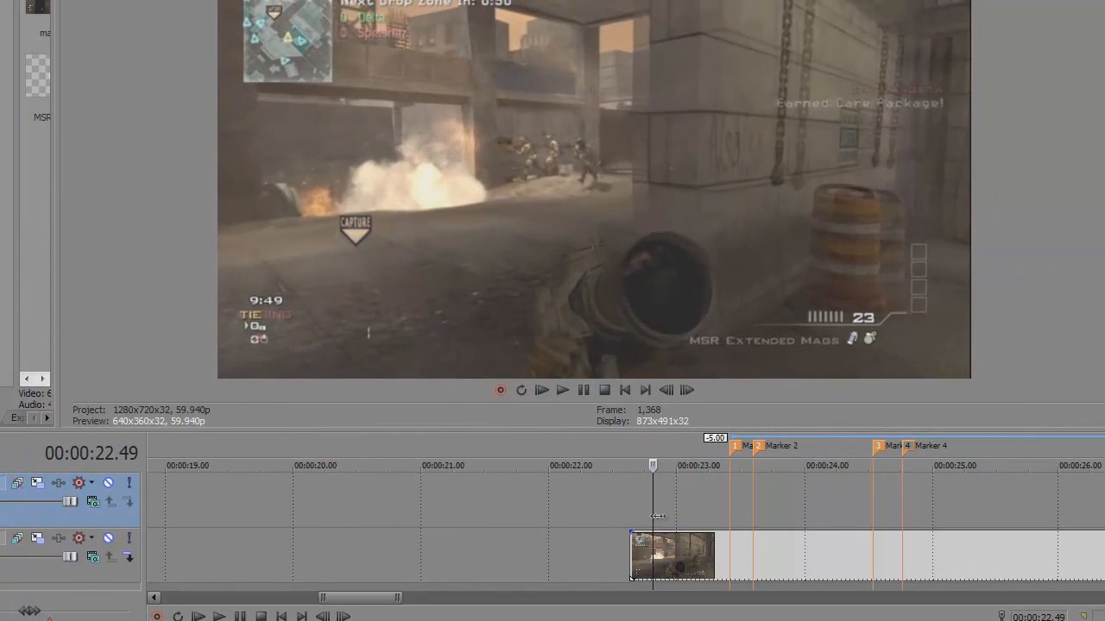
# Advance frame by frame through the gameplay clip to the frame where the shot lands, at 00:00:23.25 on Marker 1
pyautogui.moveTo(656, 516); pyautogui.dragTo(675, 518)
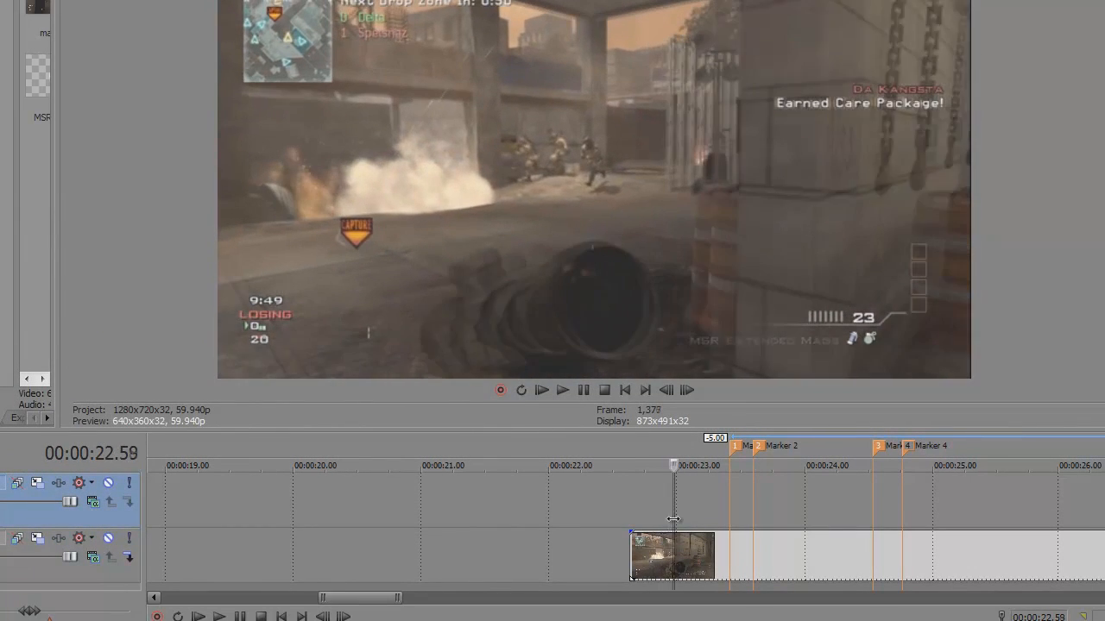
pyautogui.click(688, 391)
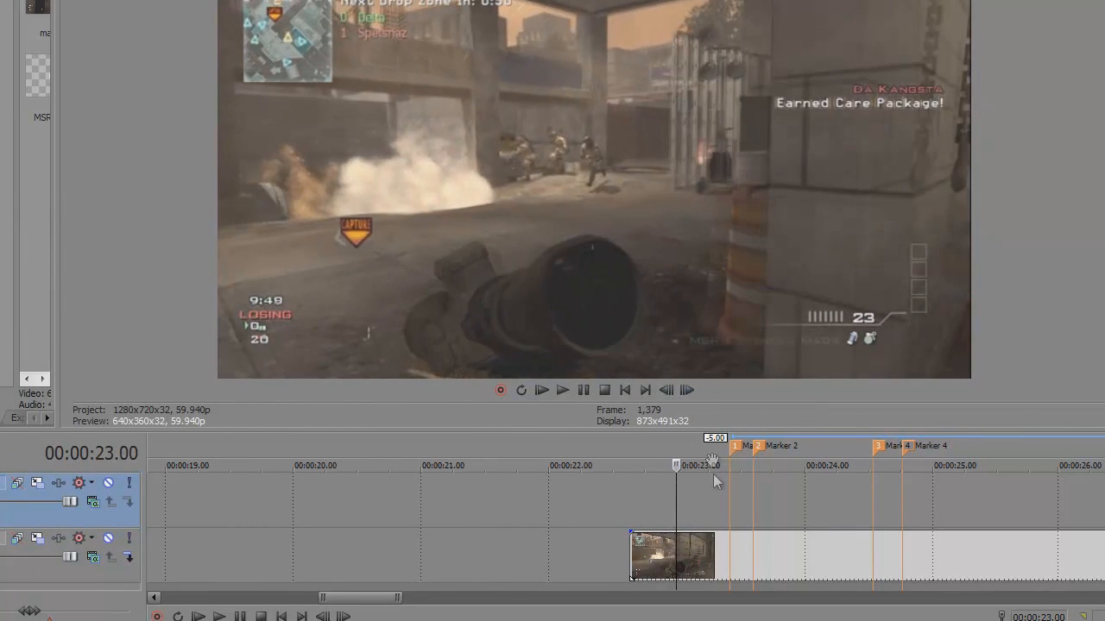
pyautogui.moveTo(679, 523); pyautogui.dragTo(688, 522)
pyautogui.press('Right')
pyautogui.press('Right')
pyautogui.press('Right')
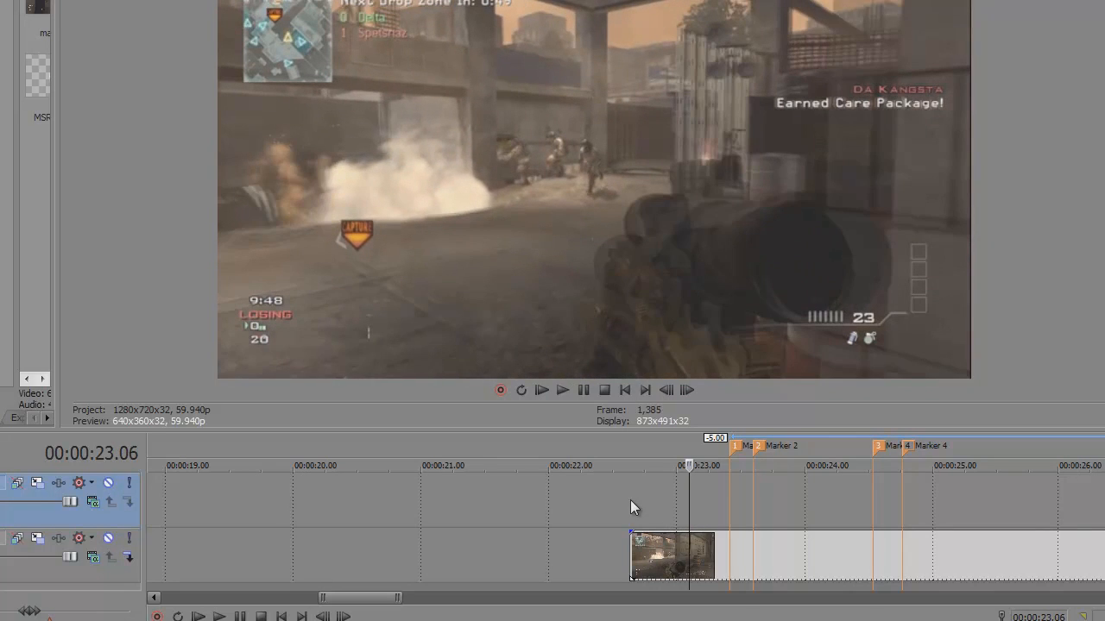
pyautogui.press('Right')
pyautogui.press('Right')
pyautogui.press('Right')
pyautogui.press('Right')
pyautogui.press('Right')
pyautogui.press('Right')
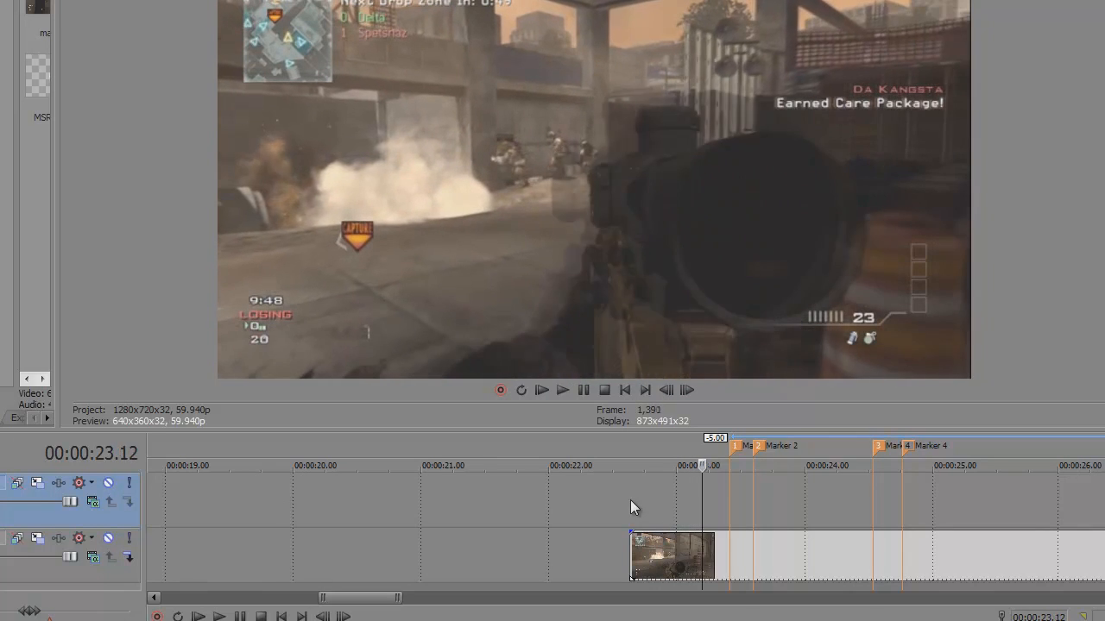
pyautogui.press('Right')
pyautogui.press('Right')
pyautogui.press('Right')
pyautogui.press('Right')
pyautogui.press('Right')
pyautogui.press('Right')
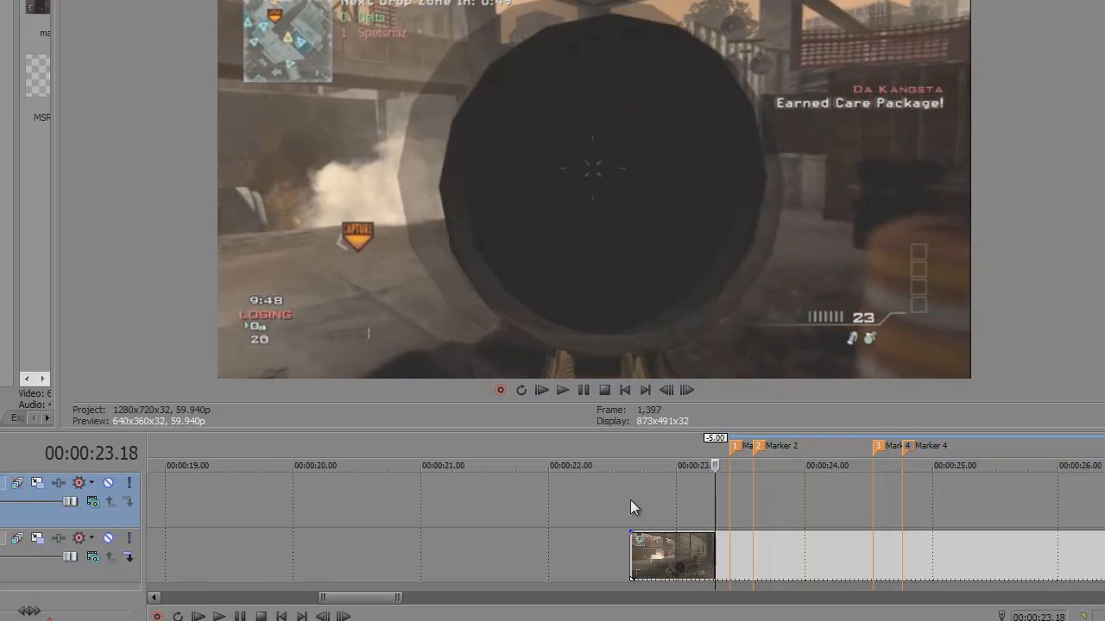
pyautogui.press('Right')
pyautogui.press('Right')
pyautogui.press('Right')
pyautogui.press('Right')
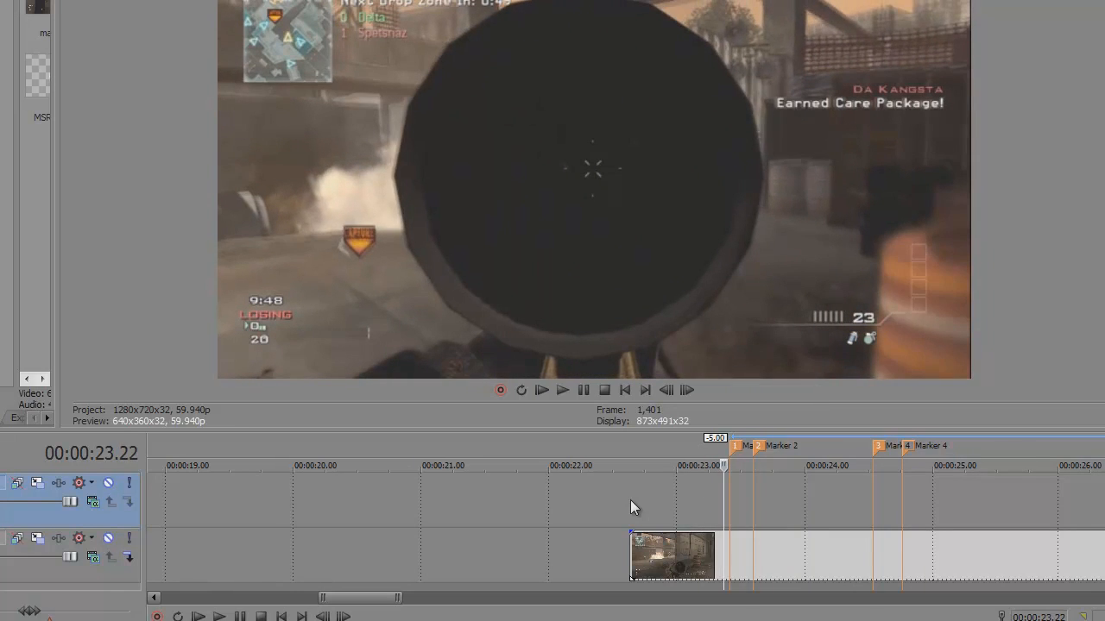
pyautogui.press('Left')
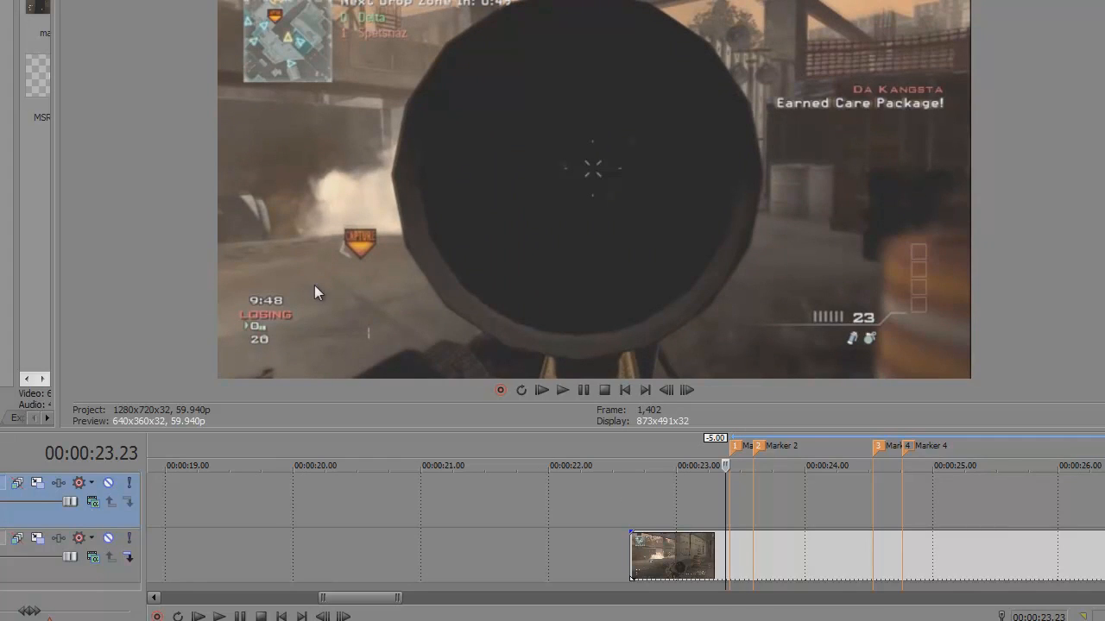
pyautogui.press('Right')
pyautogui.press('Right')
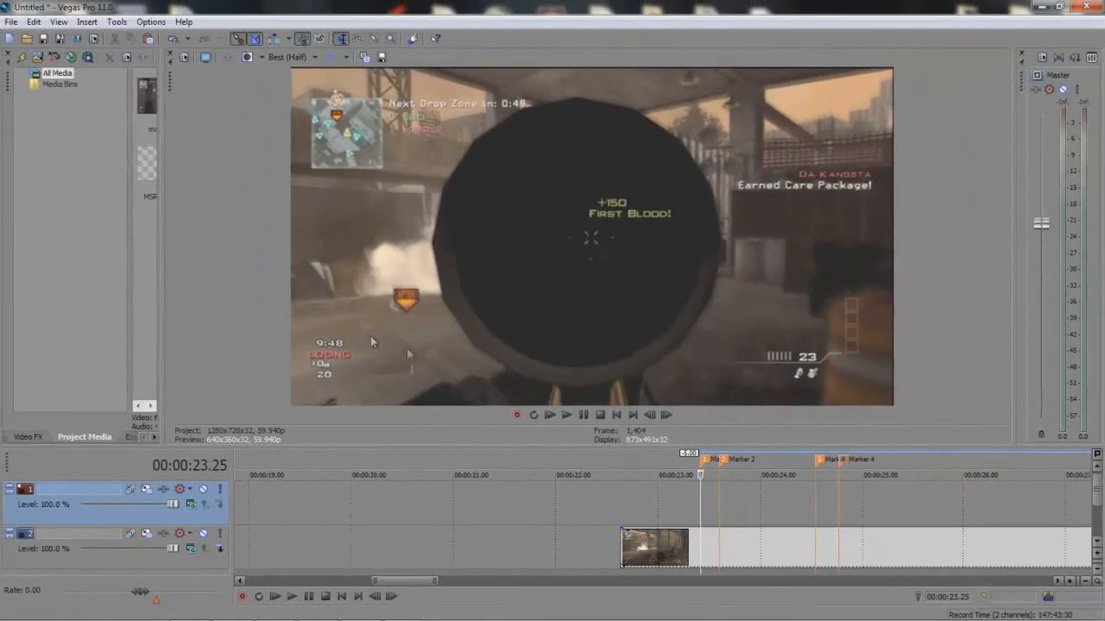
# Insert a trial marker at 00:00:23.11, delete it, and return the cursor to Marker 1
pyautogui.scroll(3, 668, 491)
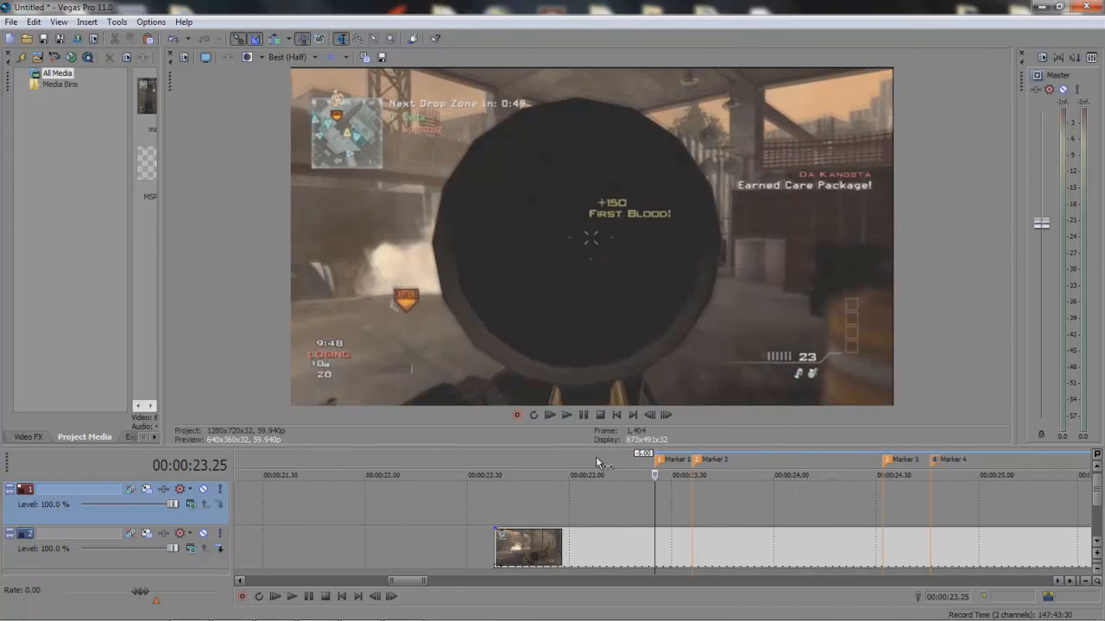
pyautogui.click(609, 499)
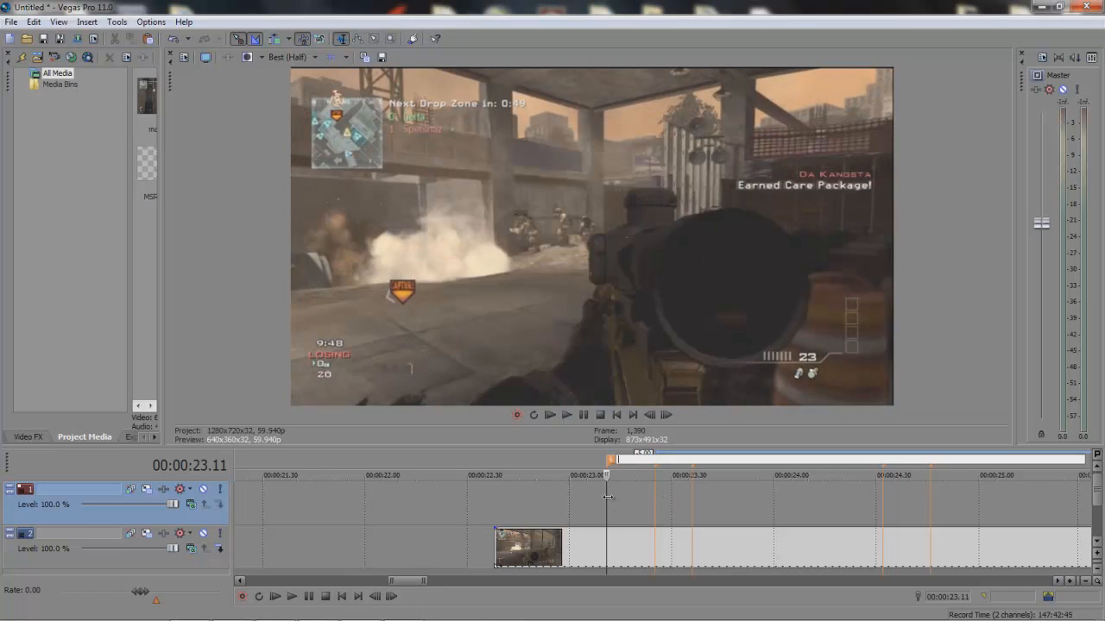
pyautogui.click(637, 498)
pyautogui.rightClick(611, 458)
pyautogui.click(651, 500)
pyautogui.click(655, 510)
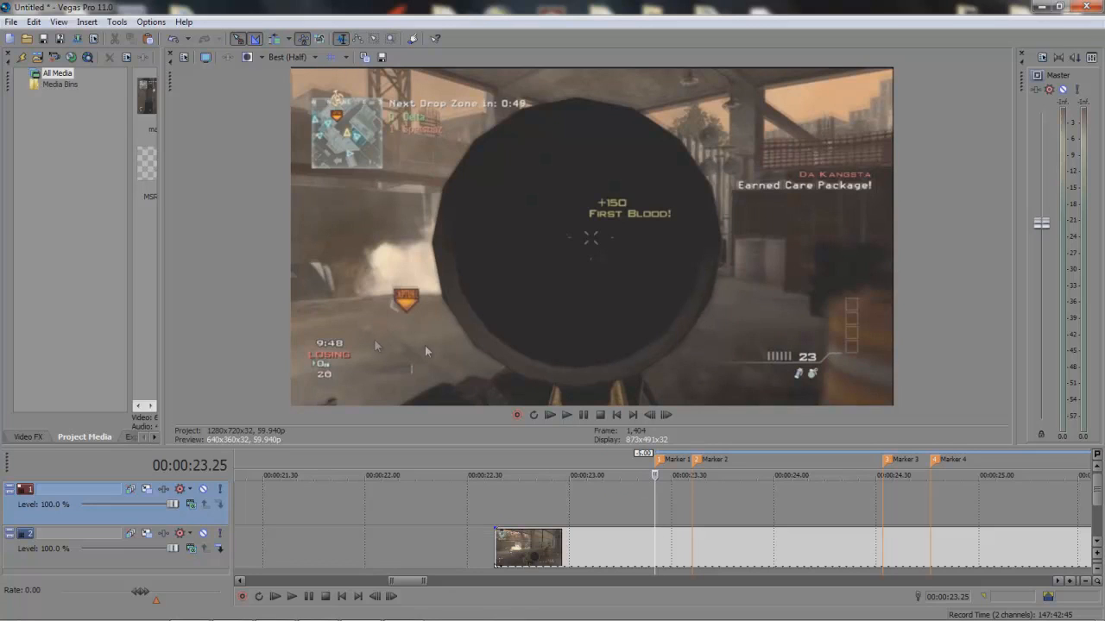
# Examine the gameplay frames between Marker 1 and Marker 2 by scrubbing back and forth
pyautogui.click(664, 505)
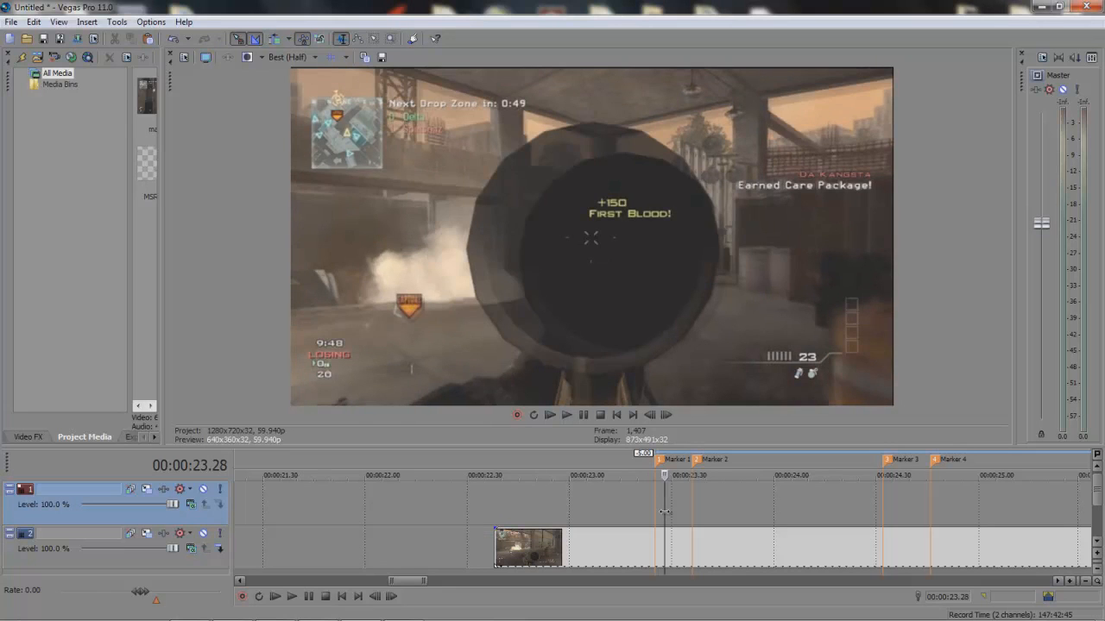
pyautogui.moveTo(662, 514); pyautogui.dragTo(686, 511)
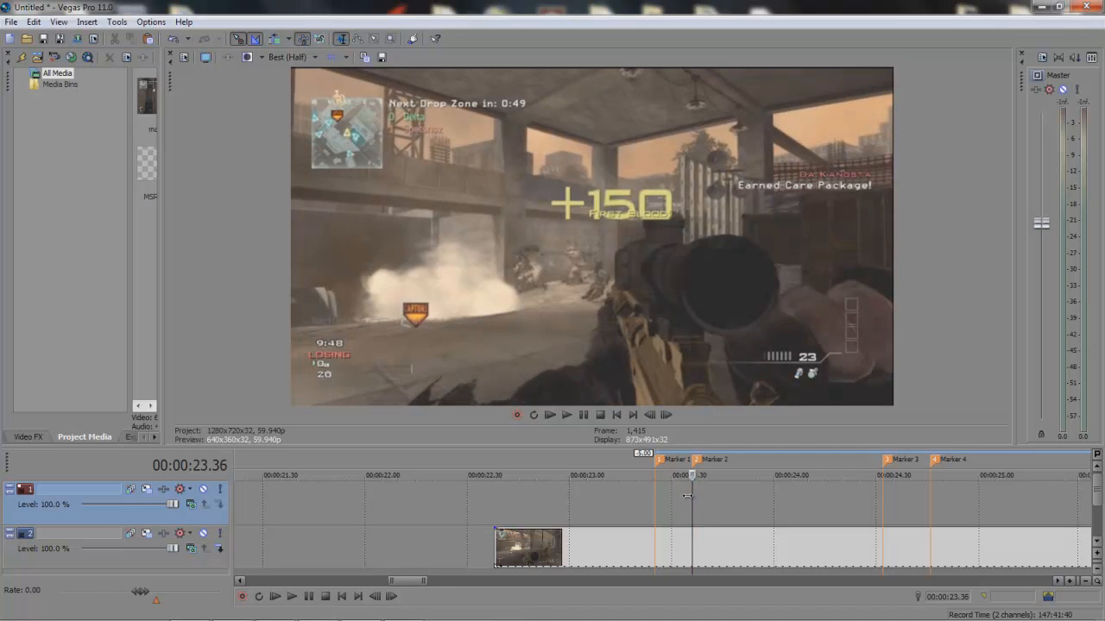
pyautogui.moveTo(692, 496); pyautogui.dragTo(690, 496)
pyautogui.click(656, 515)
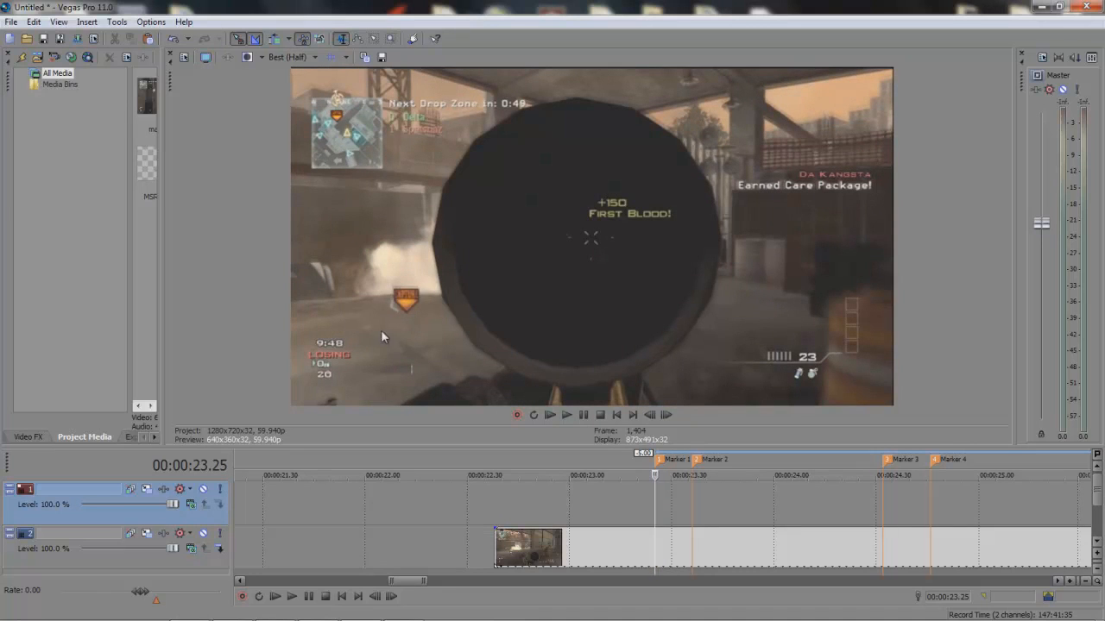
pyautogui.click(693, 509)
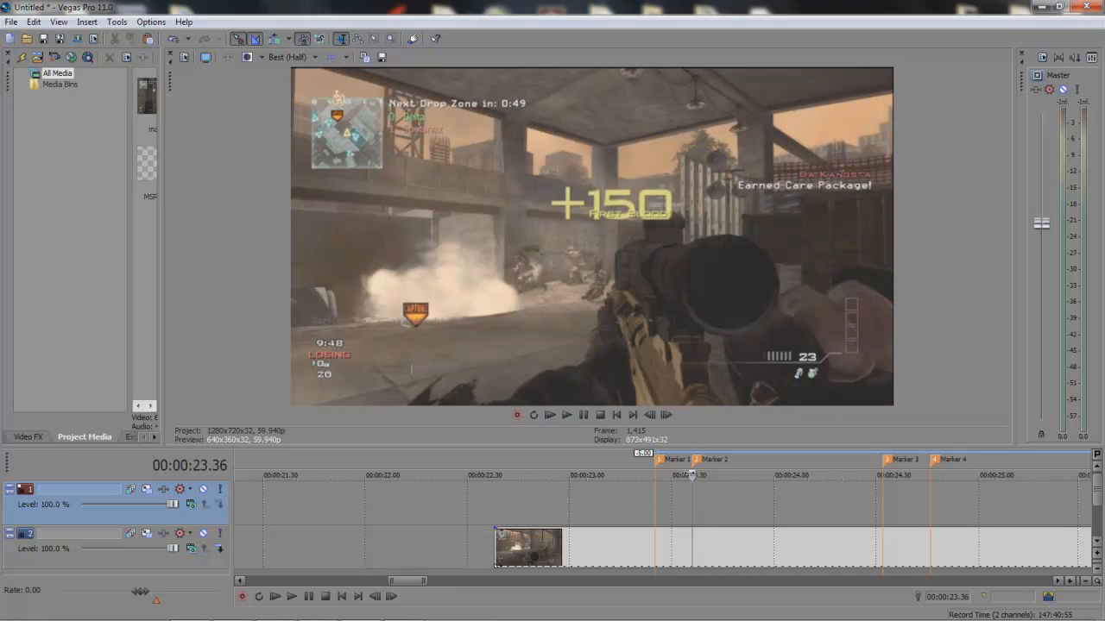
pyautogui.moveTo(691, 492); pyautogui.dragTo(693, 515)
# Enlarge the media area and timeline, and place MSR White.png on track 1 above the gameplay clip, starting at Marker 1
pyautogui.moveTo(162, 291); pyautogui.dragTo(349, 292)
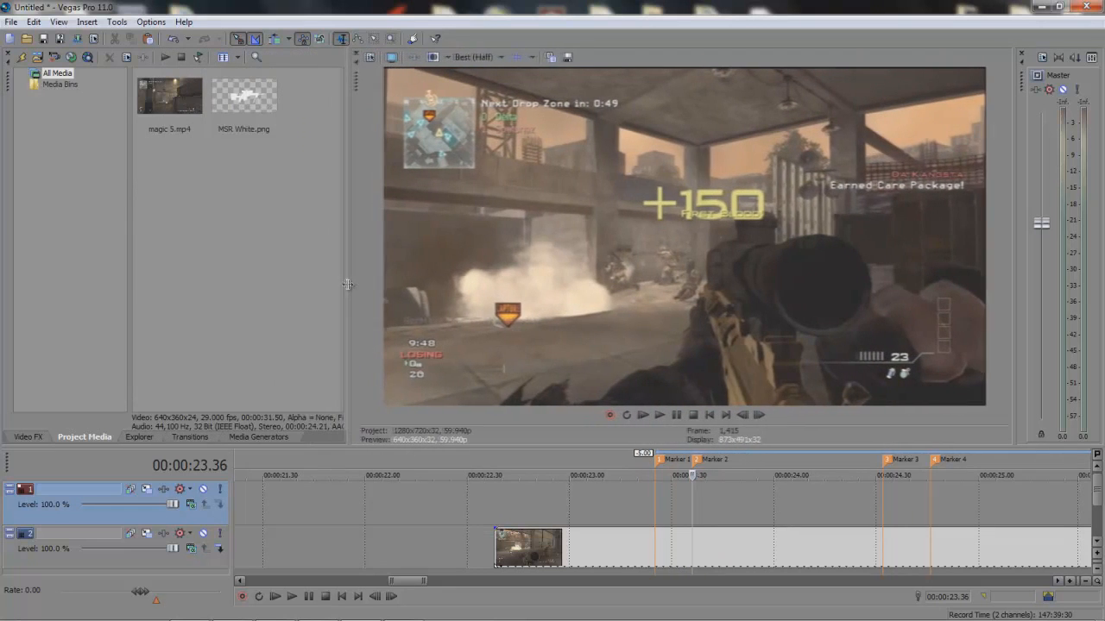
pyautogui.moveTo(302, 448); pyautogui.dragTo(302, 366)
pyautogui.moveTo(244, 97)
pyautogui.mouseDown()
pyautogui.moveTo(704, 427)
pyautogui.moveTo(665, 424)
pyautogui.moveTo(649, 409)
pyautogui.mouseUp()
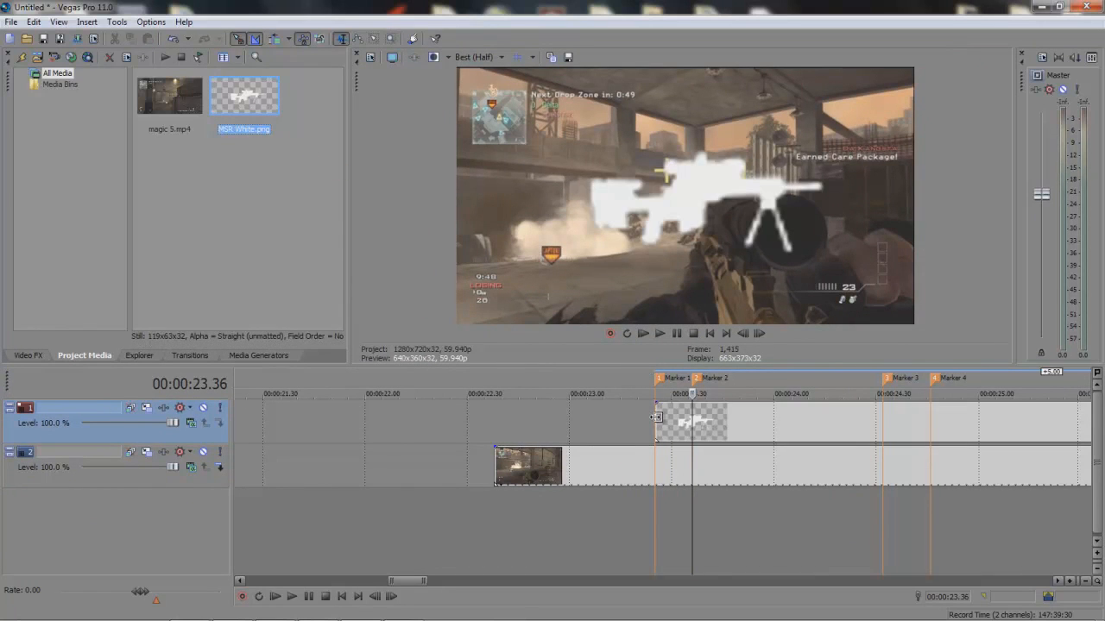
pyautogui.click(656, 417)
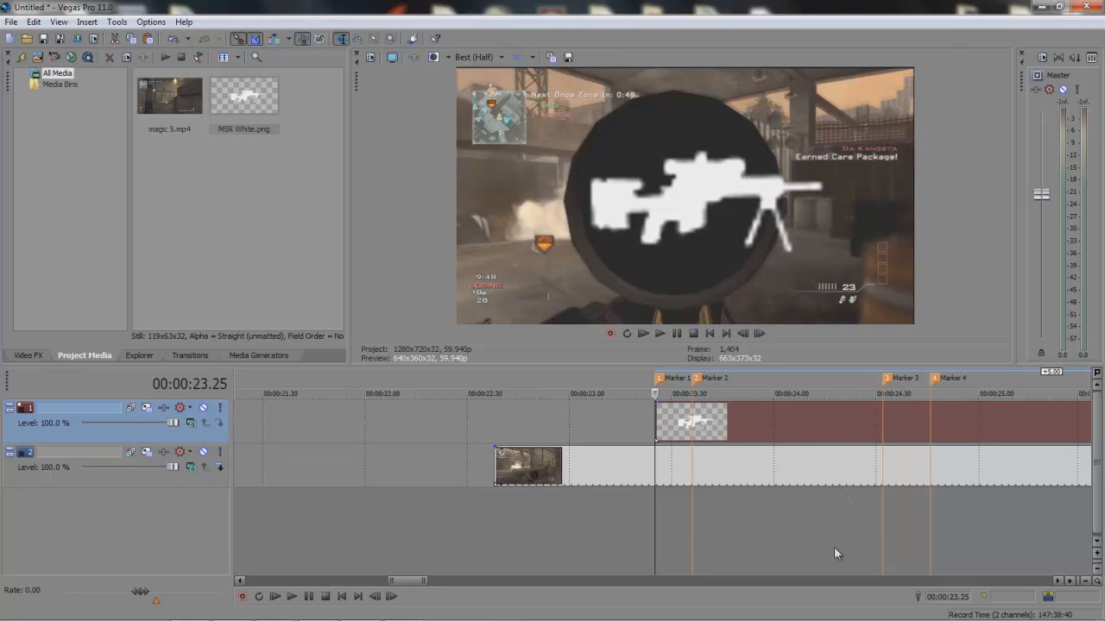
# Open the Event Pan/Crop settings of the MSR White.png event on track 1 and place the window clear of the preview
pyautogui.scroll(-4, 775, 413)
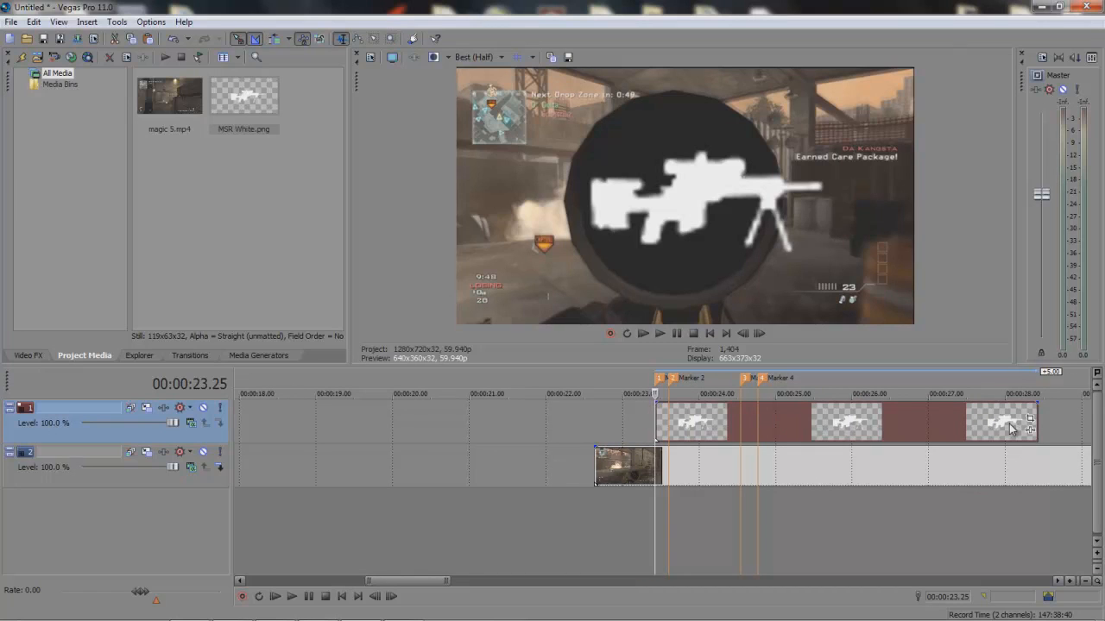
pyautogui.scroll(3, 678, 427)
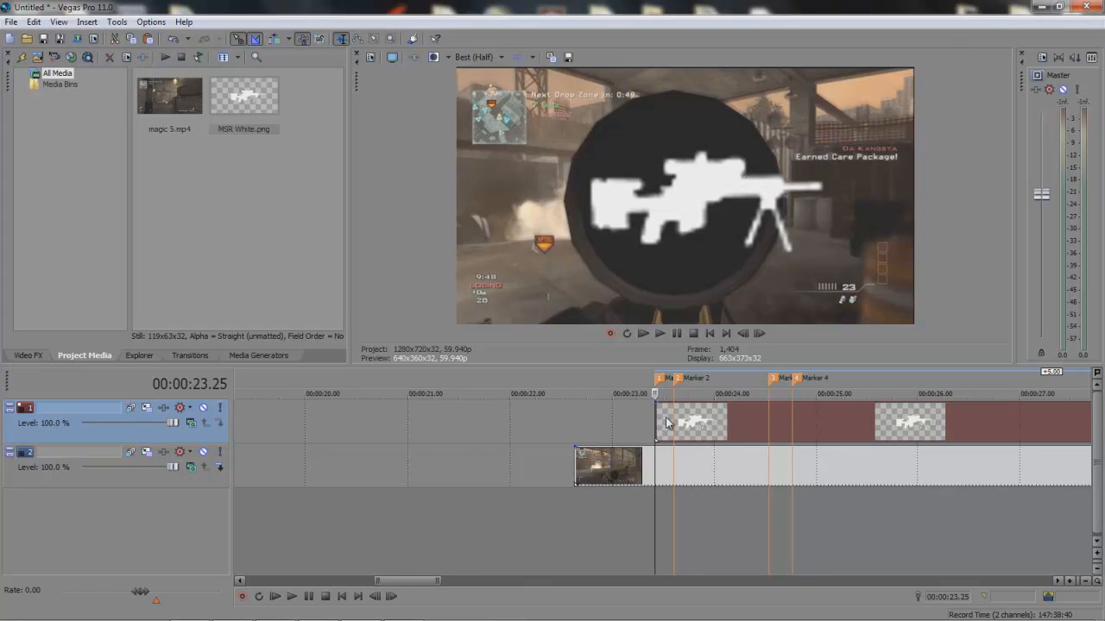
pyautogui.scroll(-1, 663, 422)
pyautogui.scroll(-1, 665, 423)
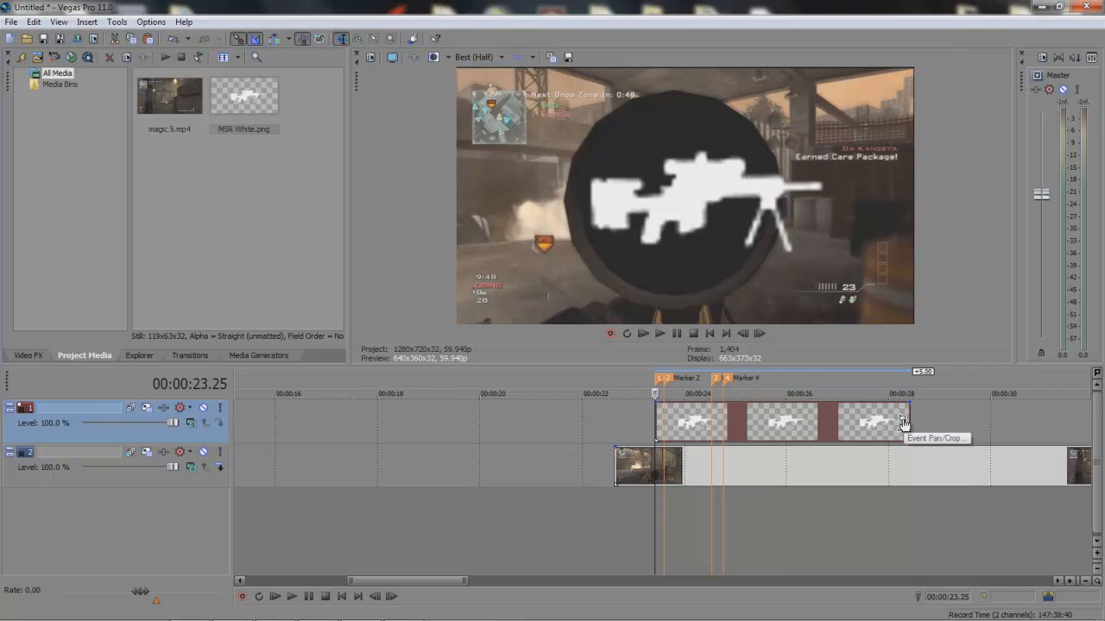
pyautogui.click(902, 421)
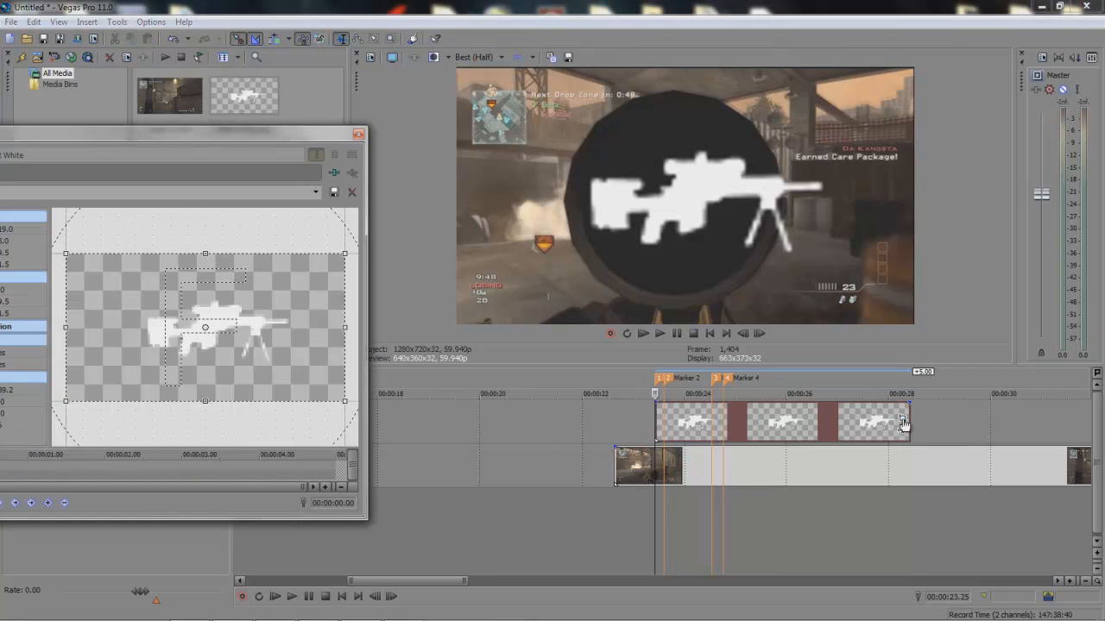
pyautogui.rightClick(783, 434)
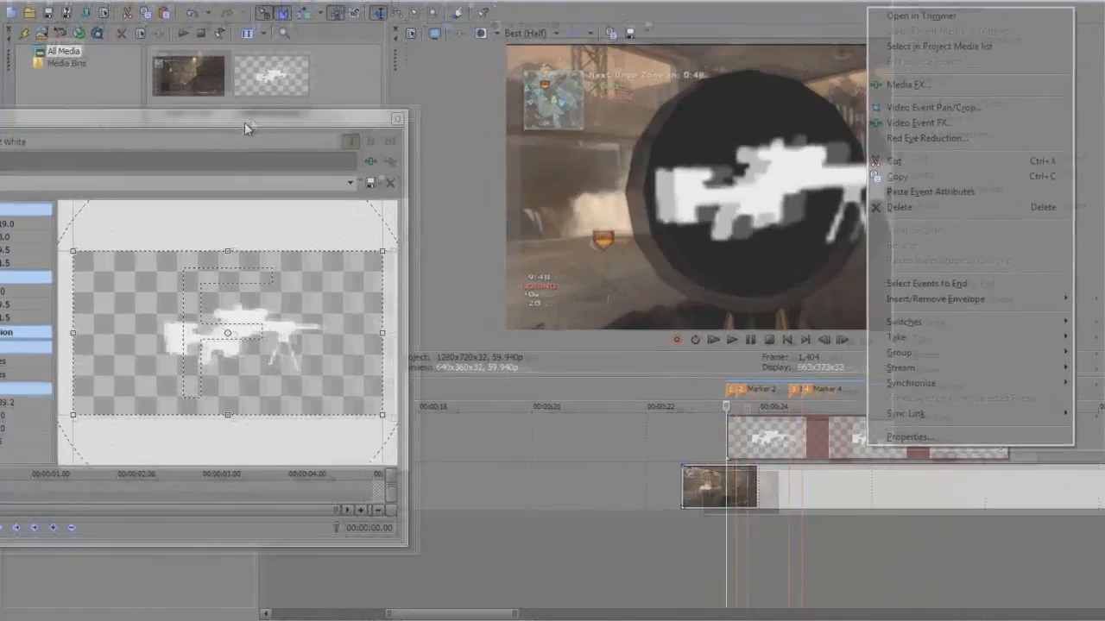
pyautogui.moveTo(231, 131); pyautogui.dragTo(390, 134)
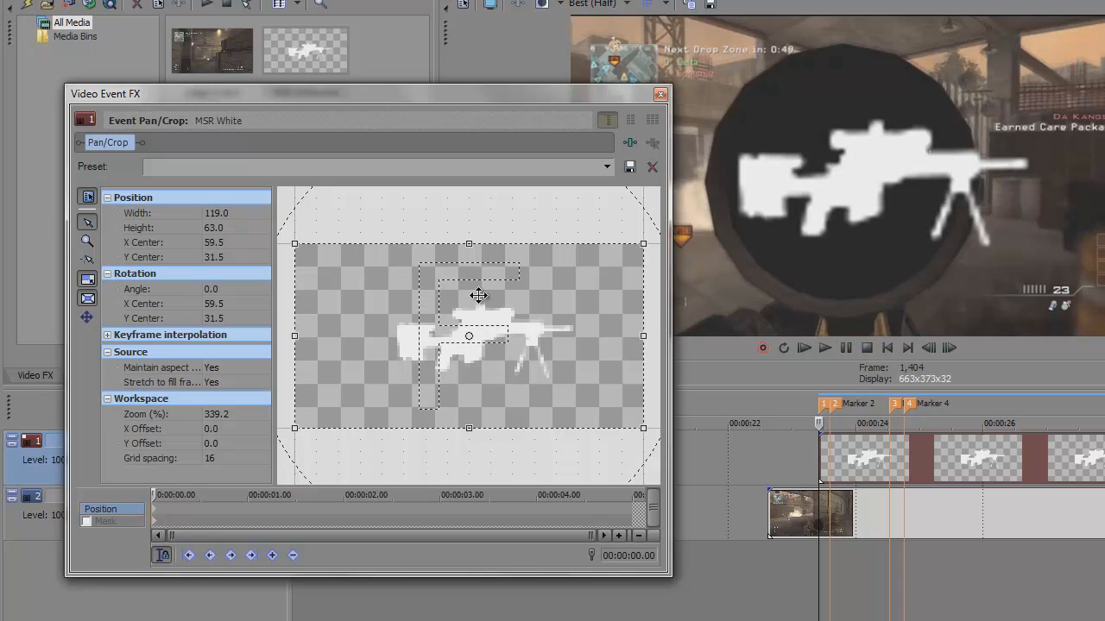
# Enlarge the MSR White crop frame to 952 x 504 and centre it at X 412.8, Y -108.3, placing a small weapon above the match score
pyautogui.scroll(-8, 478, 295)
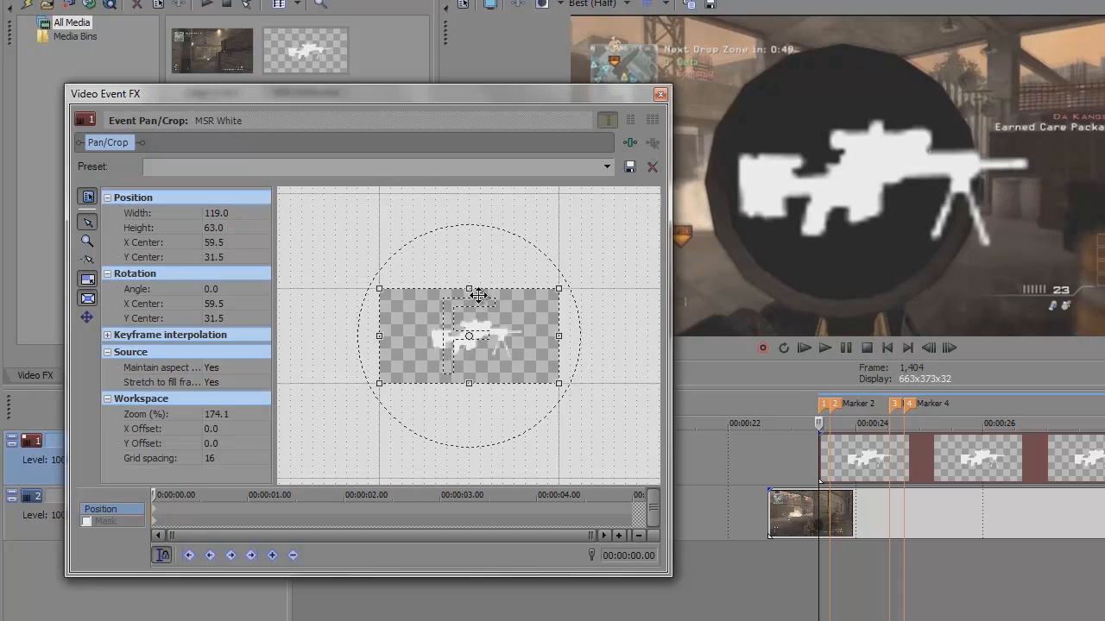
pyautogui.scroll(-4, 478, 297)
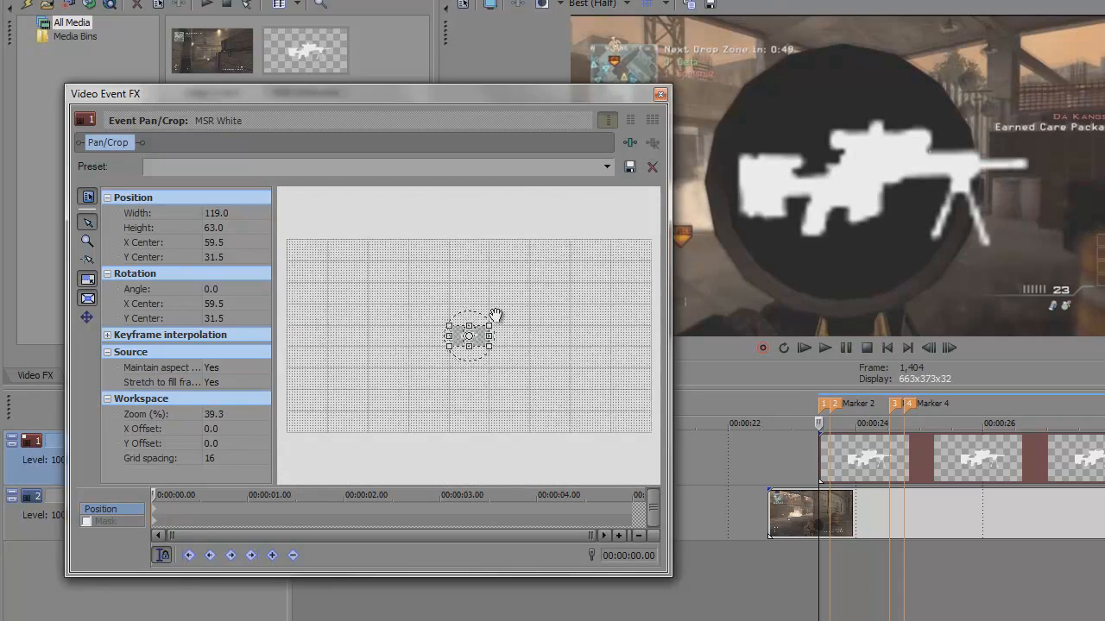
pyautogui.moveTo(489, 325); pyautogui.dragTo(670, 247)
pyautogui.moveTo(600, 92); pyautogui.dragTo(471, 67)
pyautogui.moveTo(415, 303); pyautogui.dragTo(526, 262)
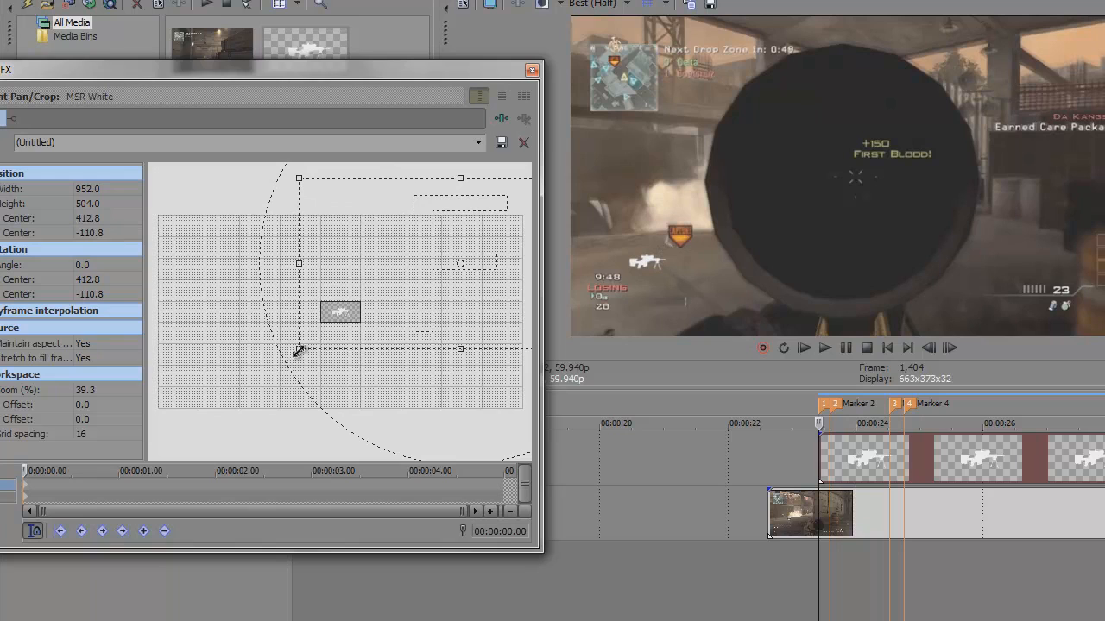
pyautogui.moveTo(426, 257); pyautogui.dragTo(426, 288)
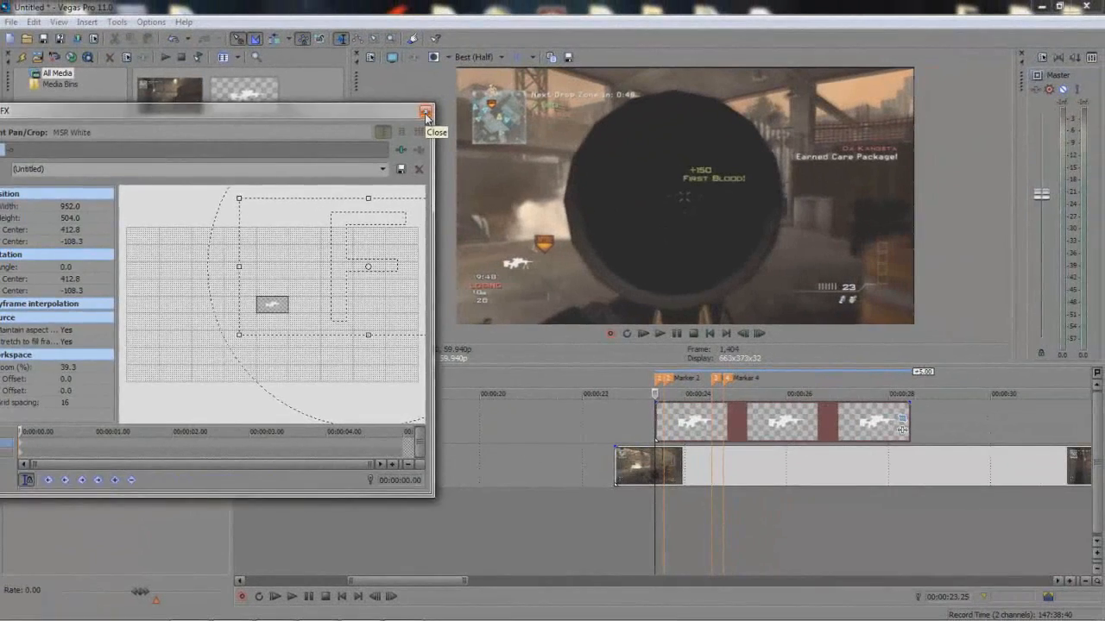
pyautogui.click(473, 95)
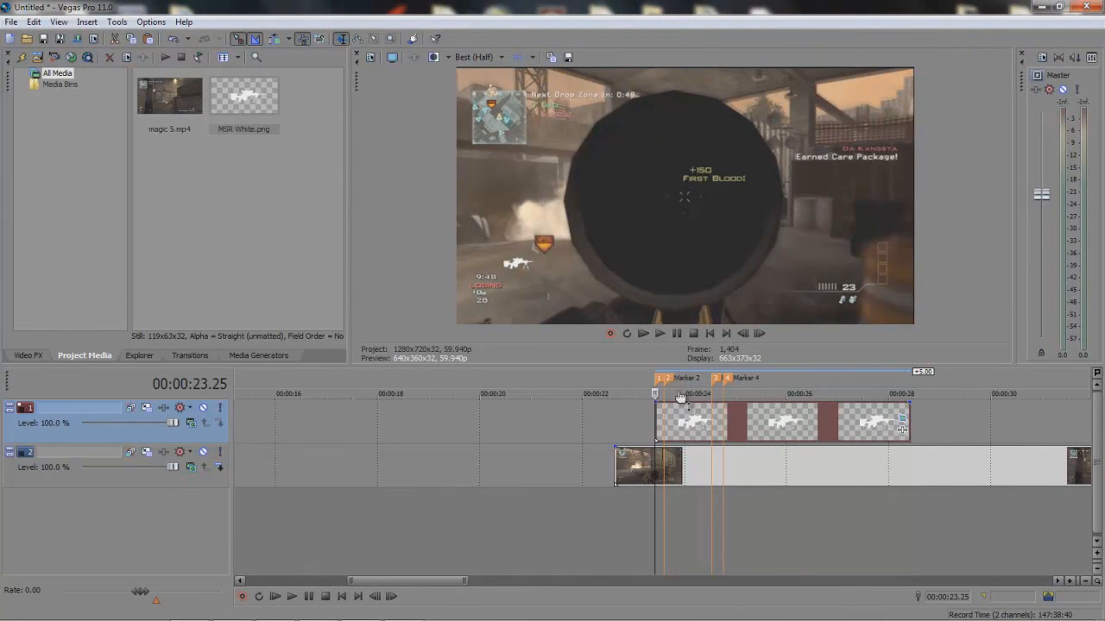
# Move the cursor from Marker 1 to Marker 2 at 00:00:23.36 with the timeline zoomed to show both events
pyautogui.scroll(3, 669, 427)
pyautogui.scroll(3, 669, 427)
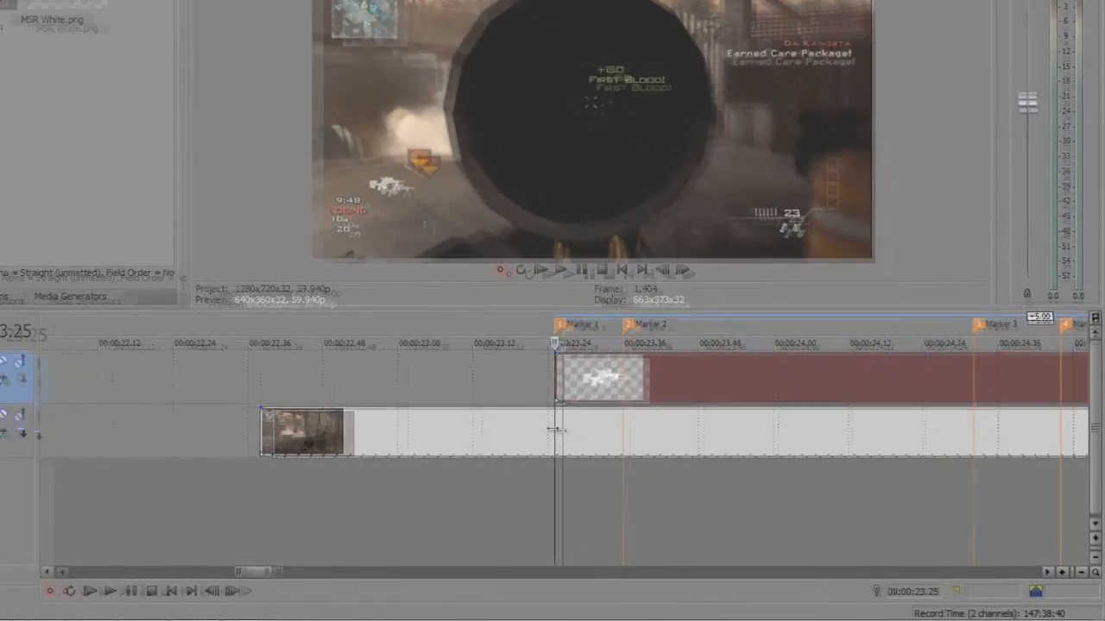
pyautogui.moveTo(642, 458); pyautogui.dragTo(658, 457)
pyautogui.moveTo(561, 420); pyautogui.dragTo(612, 420)
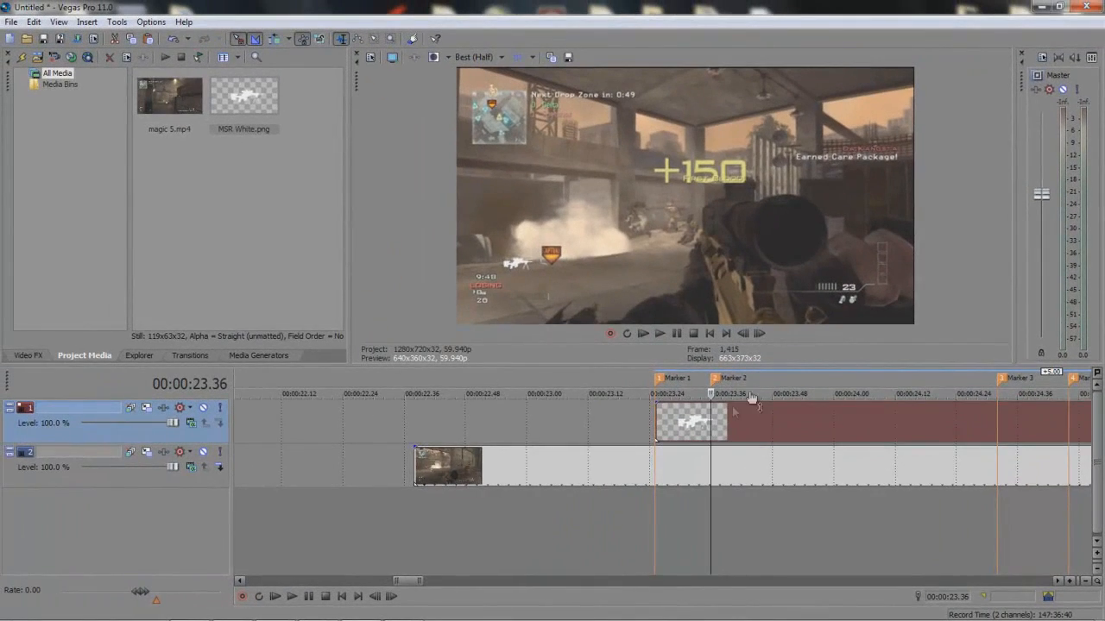
pyautogui.scroll(-5, 729, 410)
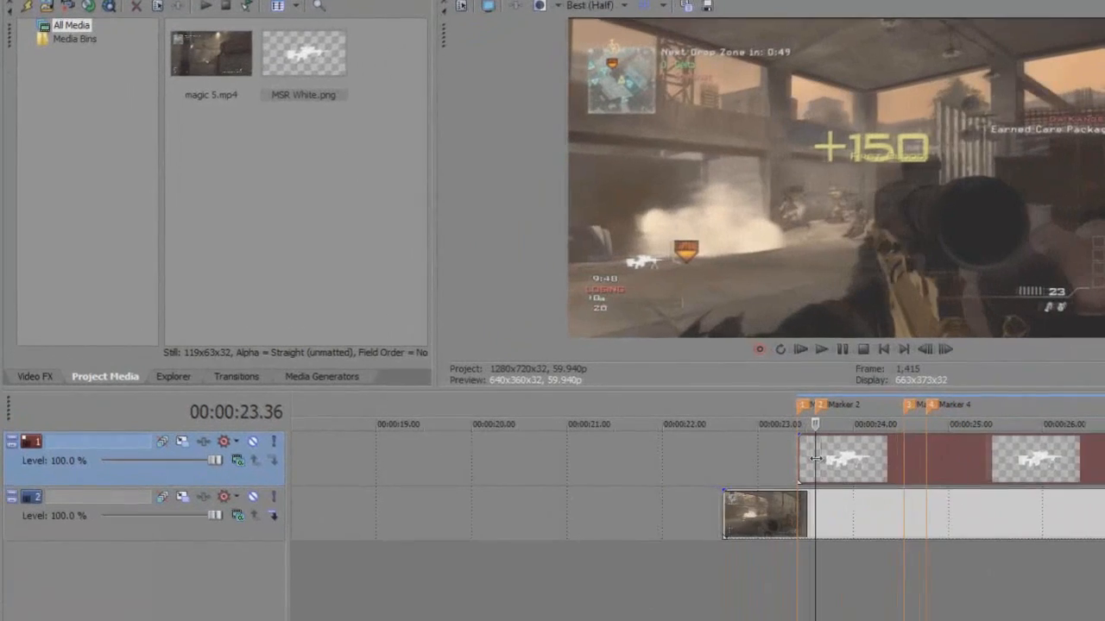
# In the MSR White event's Pan/Crop, restrict movement to Y only, keyframe Y Center -100.3 at Marker 2, and return to the event's start
pyautogui.click(1104, 451)
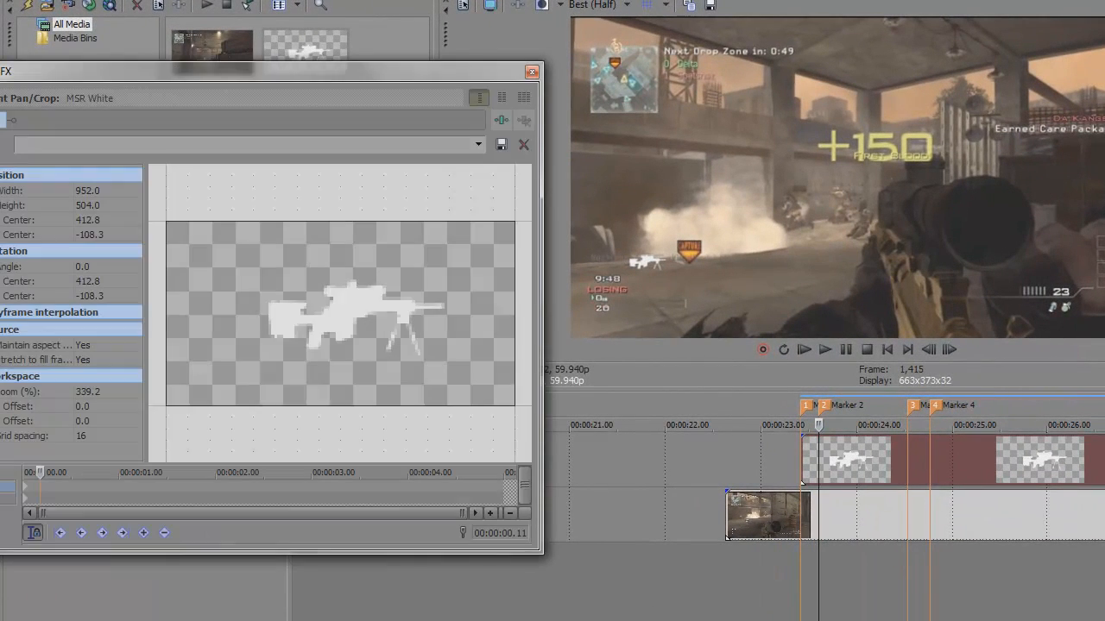
pyautogui.moveTo(222, 80); pyautogui.dragTo(455, 79)
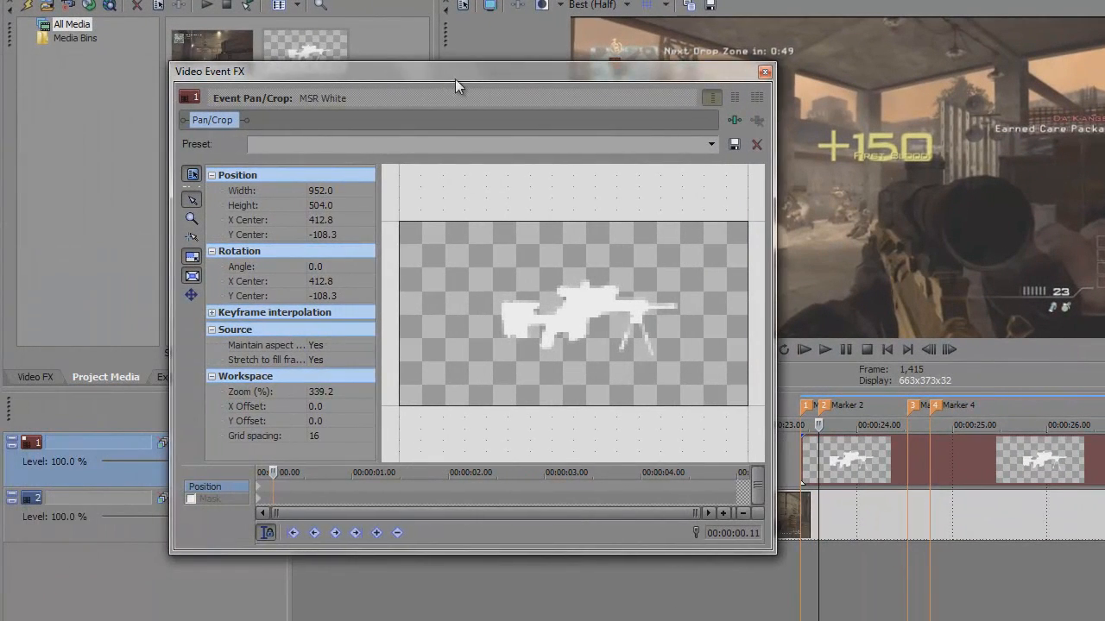
pyautogui.click(191, 296)
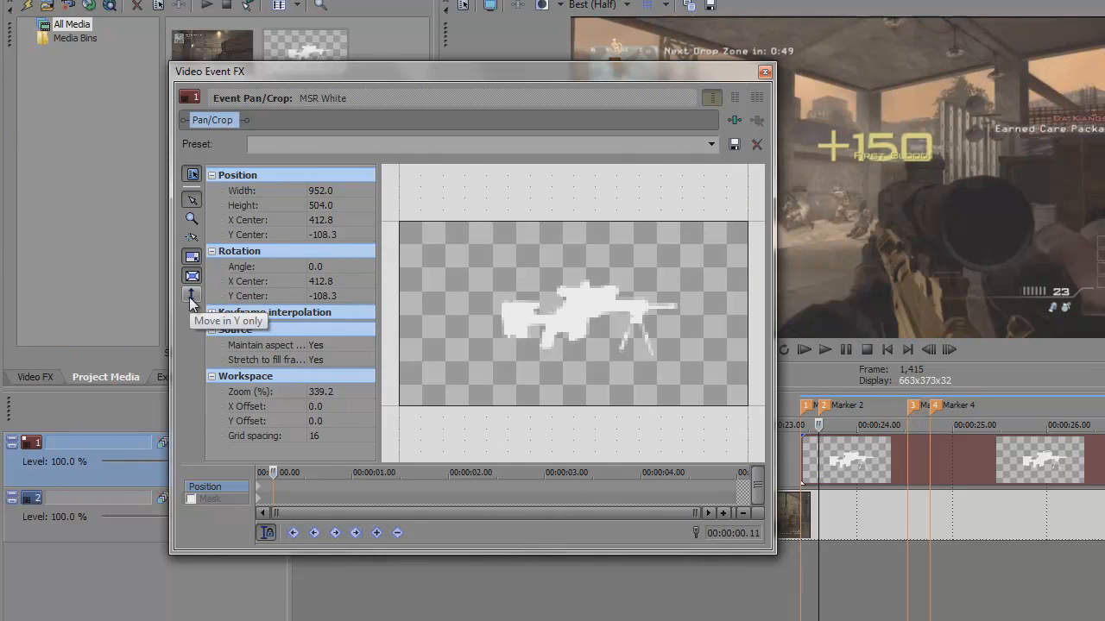
pyautogui.moveTo(519, 72); pyautogui.dragTo(219, 77)
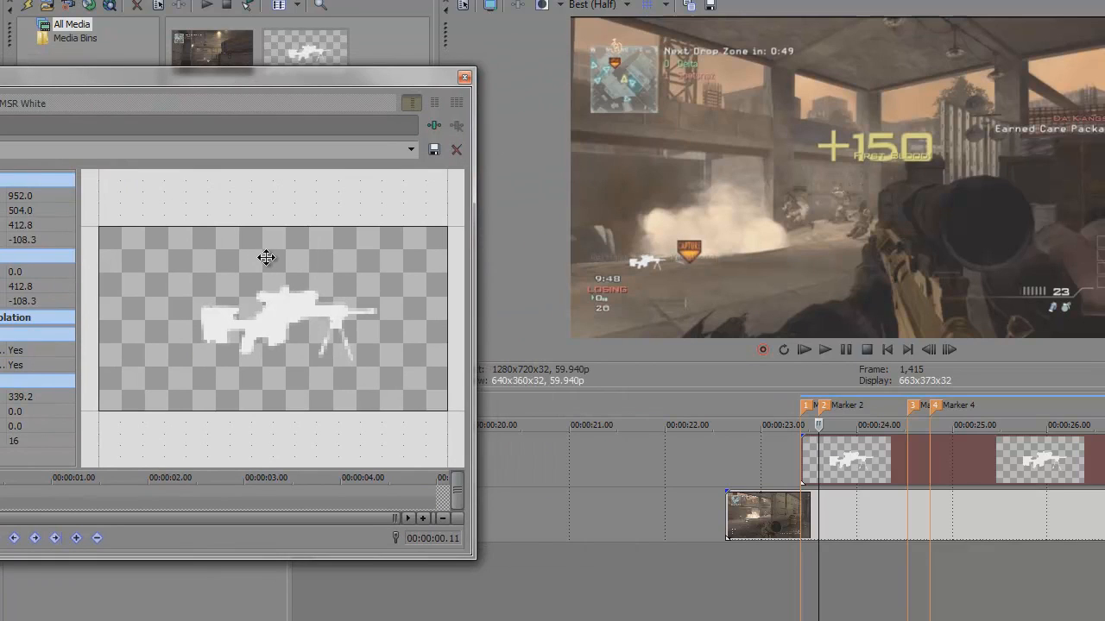
pyautogui.moveTo(266, 264); pyautogui.dragTo(265, 279)
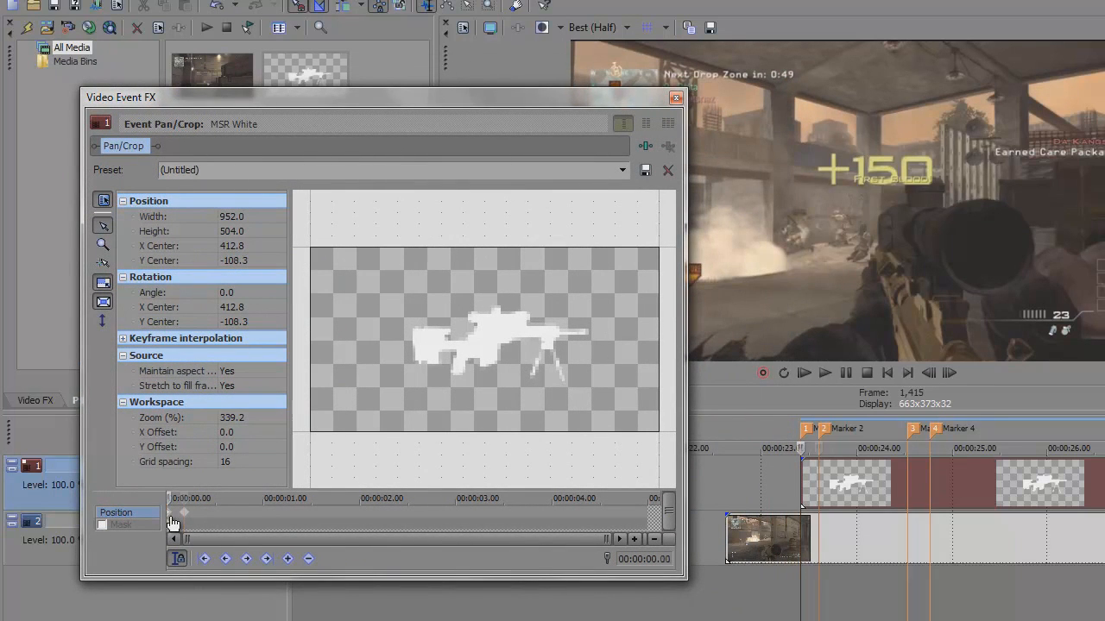
pyautogui.moveTo(514, 101); pyautogui.dragTo(434, 111)
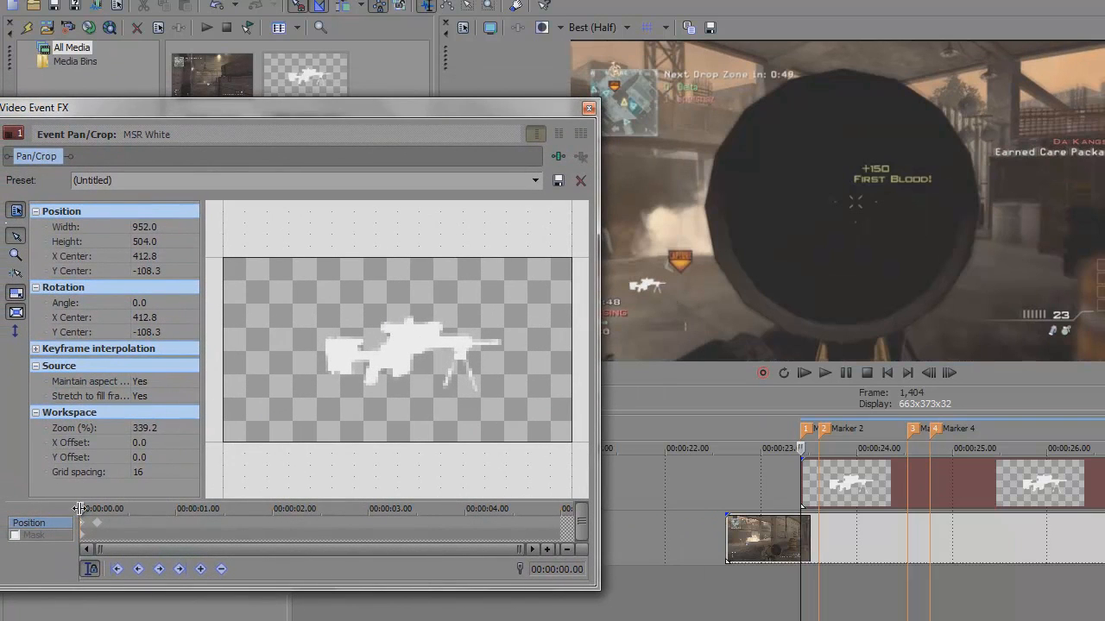
pyautogui.moveTo(82, 508)
pyautogui.mouseDown()
pyautogui.moveTo(95, 510)
pyautogui.moveTo(78, 516)
pyautogui.mouseUp()
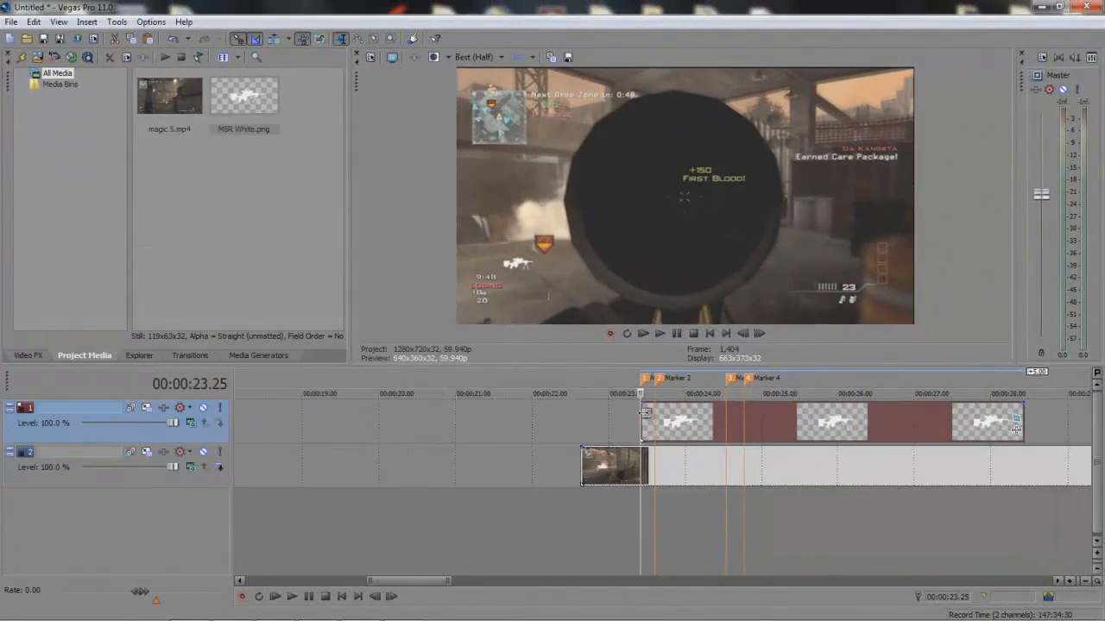
# Add a fade-in to the MSR White event from Marker 1 to Marker 2 and scrub through it
pyautogui.scroll(1, 656, 410)
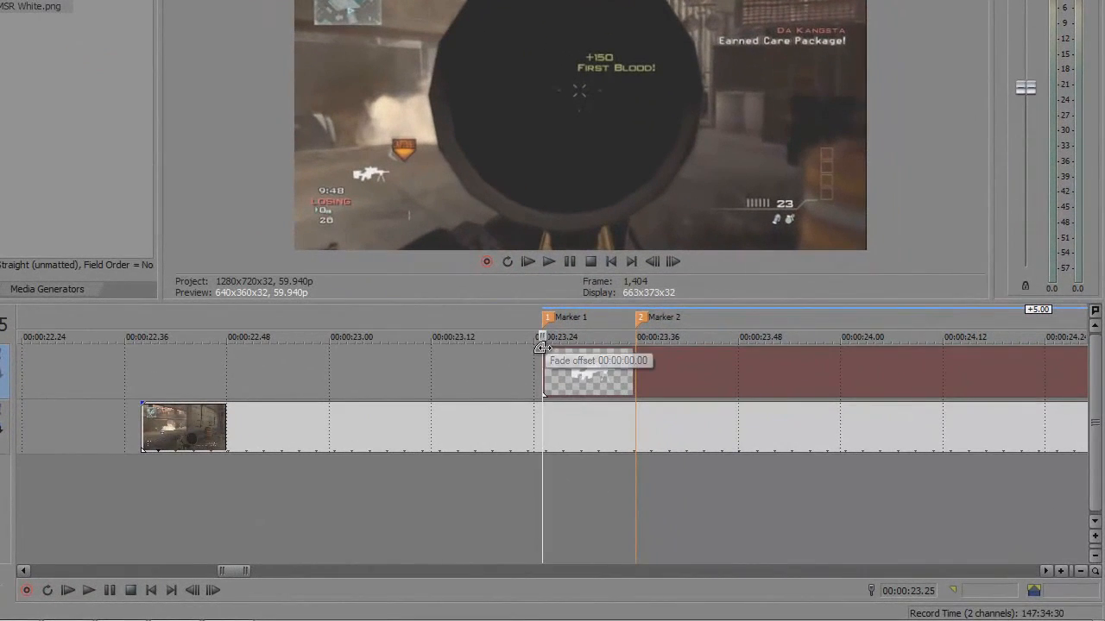
pyautogui.moveTo(655, 400); pyautogui.dragTo(664, 402)
pyautogui.moveTo(552, 346); pyautogui.dragTo(633, 353)
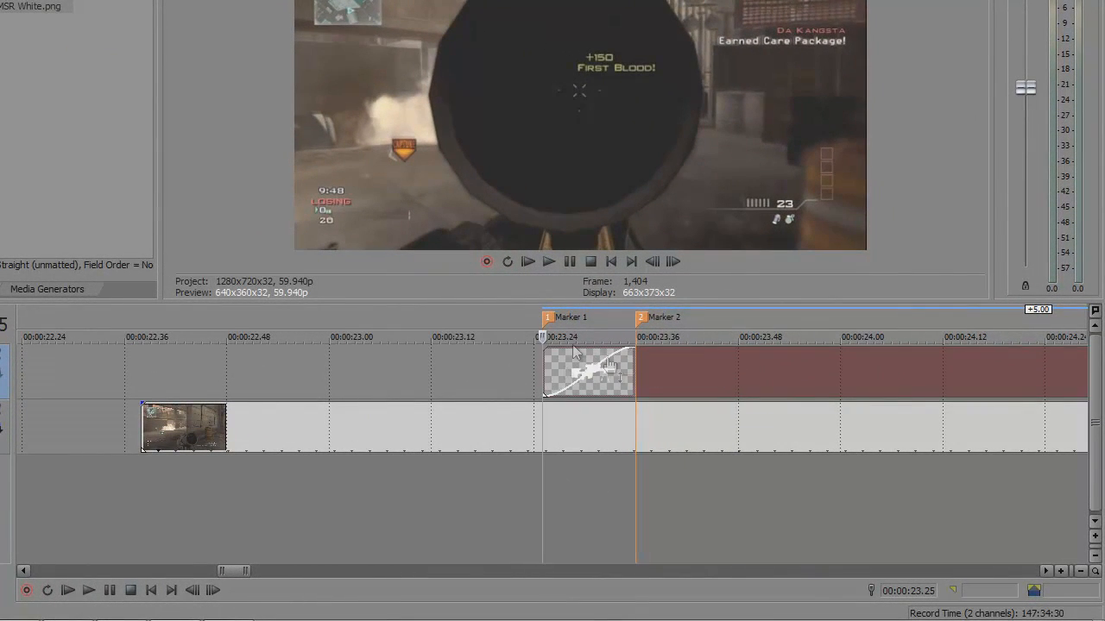
pyautogui.moveTo(542, 434); pyautogui.dragTo(635, 416)
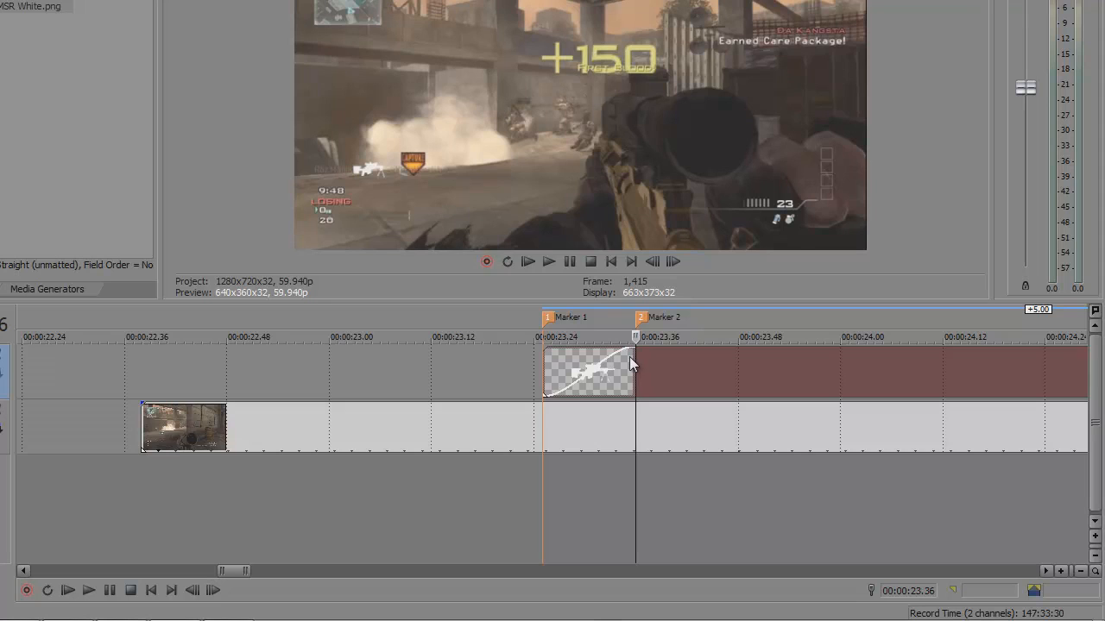
# Move the cursor to Marker 3 at 00:00:24.32, comparing the neighbouring frames around it
pyautogui.scroll(-3, 629, 362)
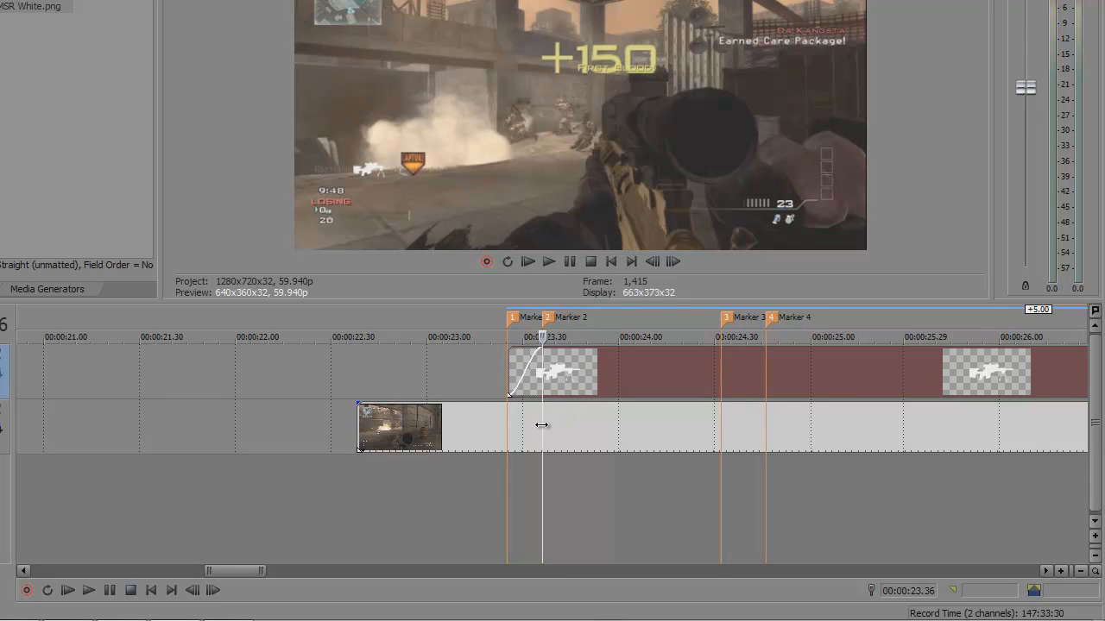
pyautogui.moveTo(542, 425); pyautogui.dragTo(720, 408)
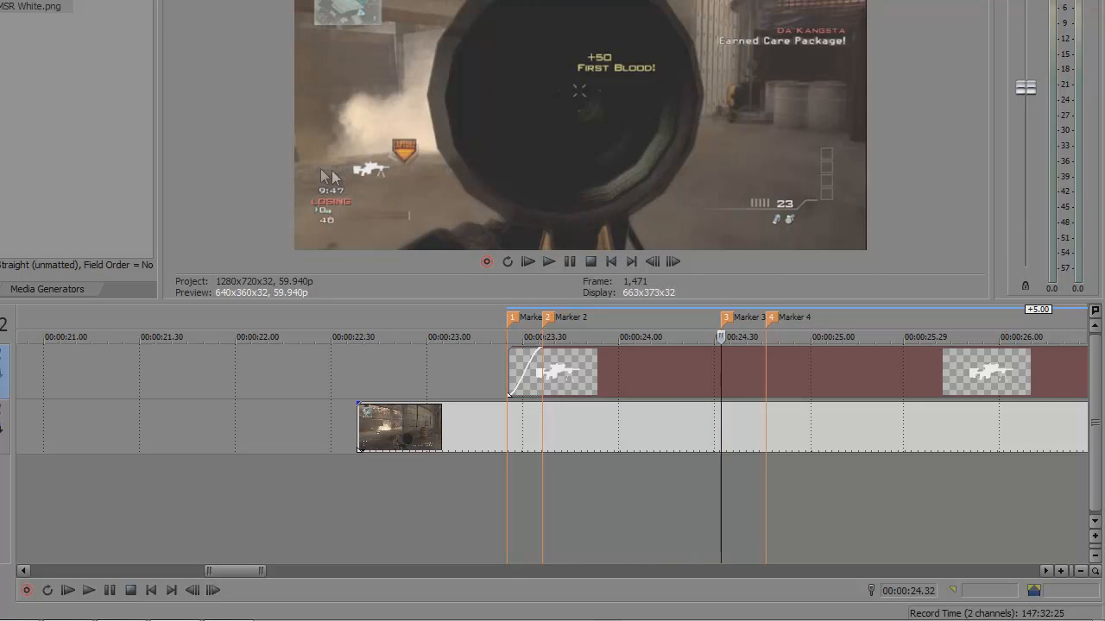
pyautogui.press('Right')
pyautogui.press('Left')
pyautogui.press('Right')
pyautogui.press('Left')
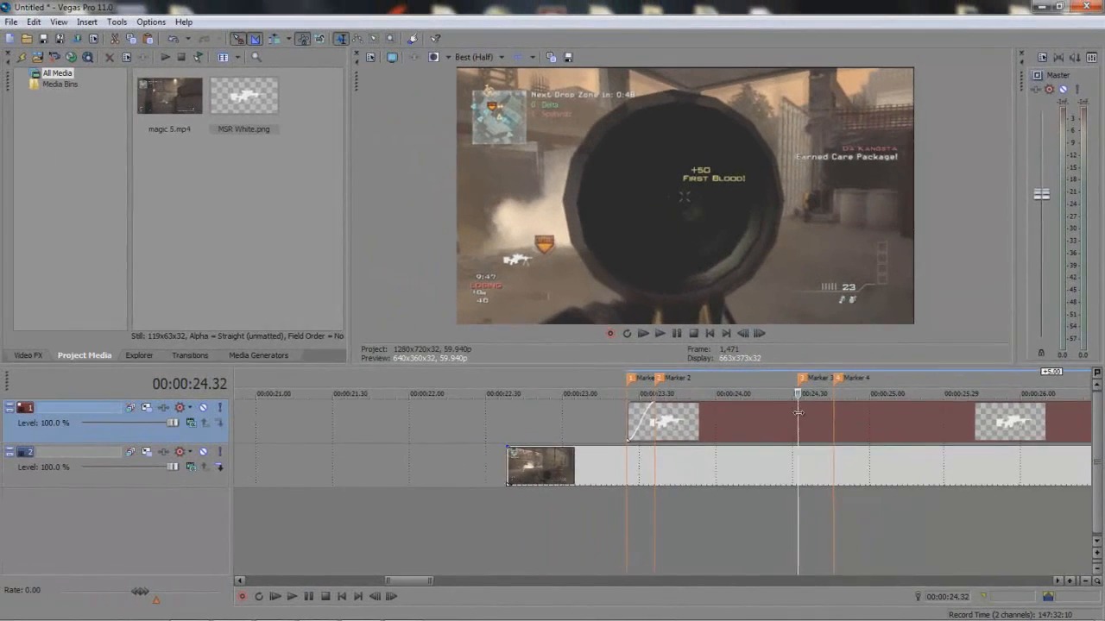
# Add a position keyframe to the MSR White event at Marker 3 (00:00:01.07), keeping the Y Center -100.3 position of the 00:00:00.11 keyframe
pyautogui.scroll(-2, 718, 373)
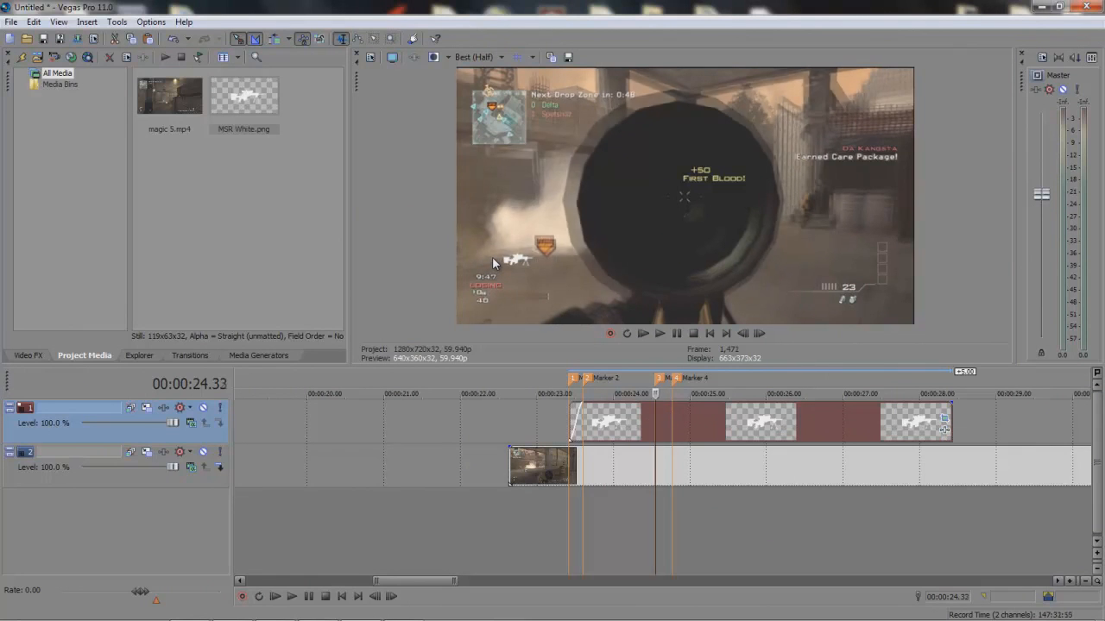
pyautogui.click(944, 419)
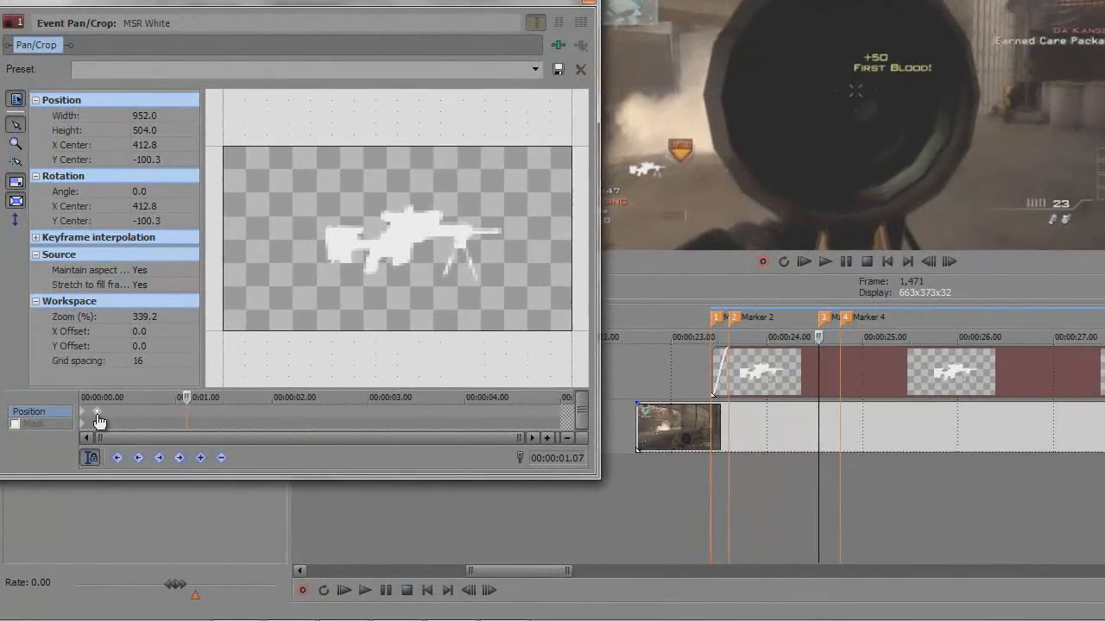
pyautogui.click(80, 462)
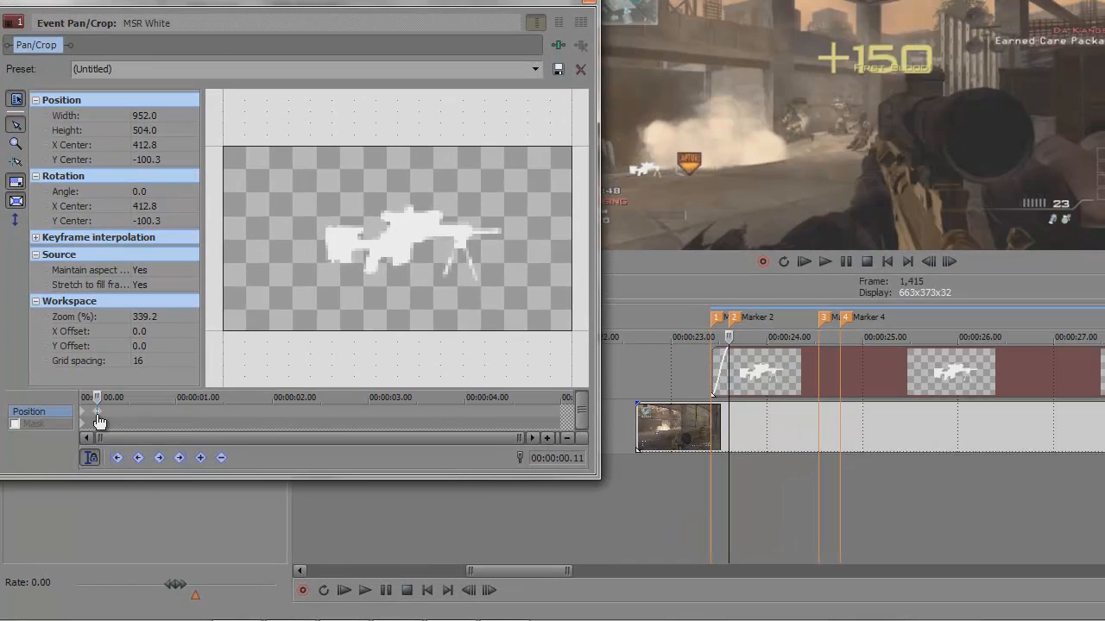
pyautogui.moveTo(727, 366); pyautogui.dragTo(730, 368)
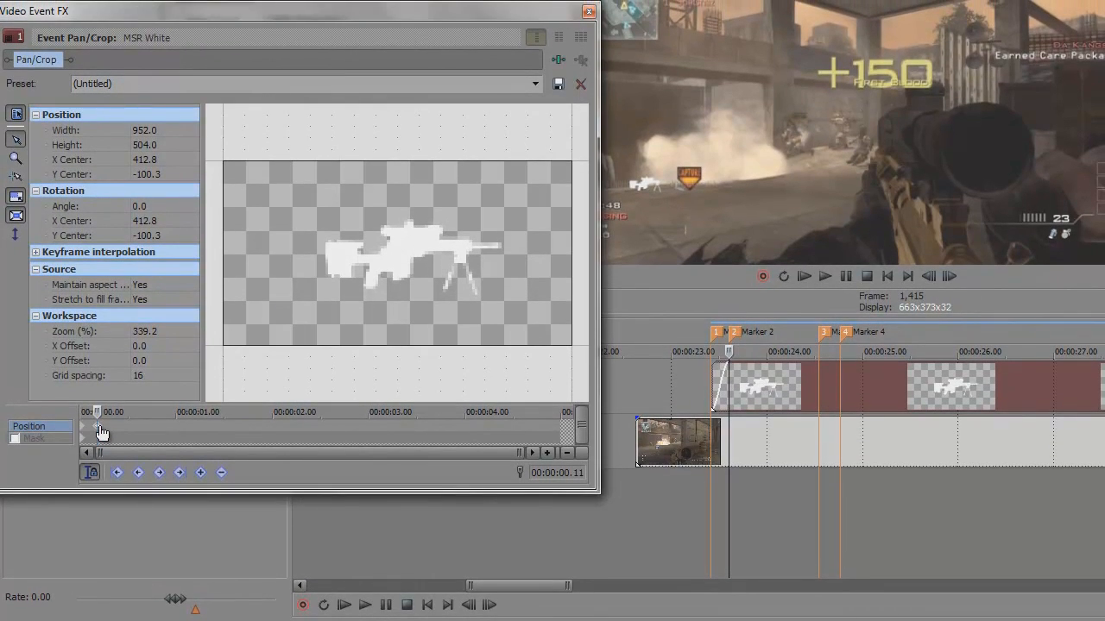
pyautogui.click(98, 427)
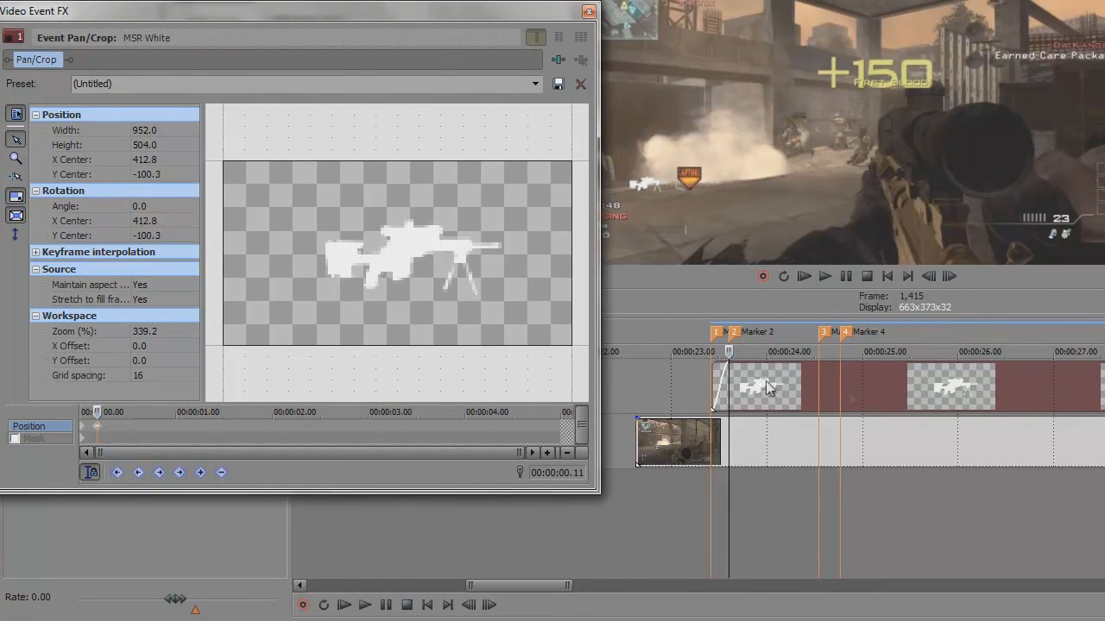
pyautogui.click(820, 392)
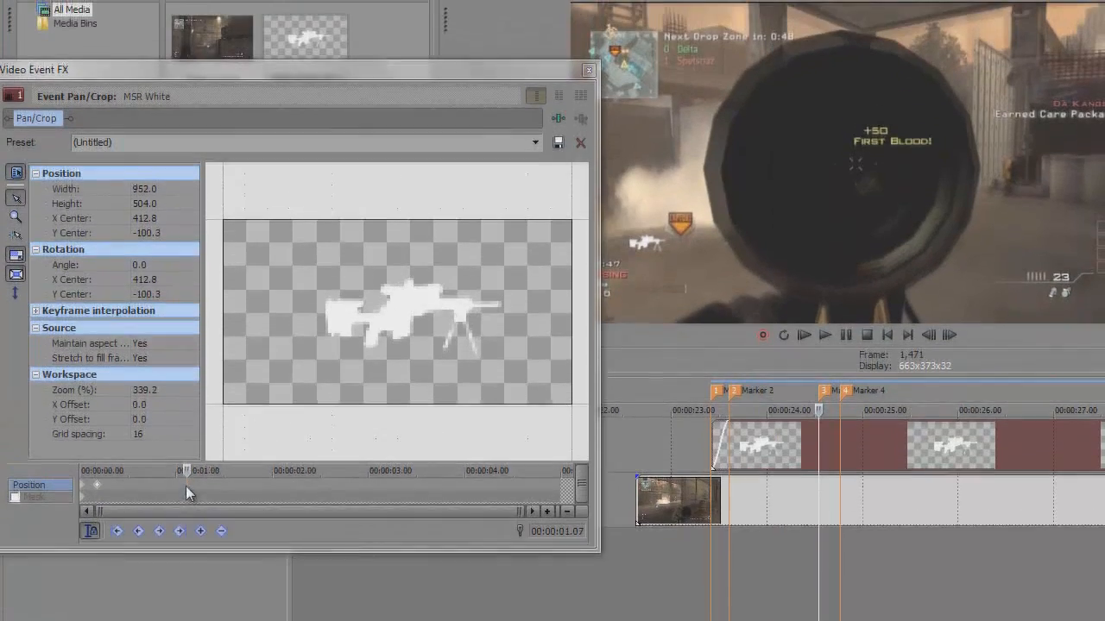
pyautogui.doubleClick(186, 486)
pyautogui.moveTo(186, 472)
pyautogui.mouseDown()
pyautogui.moveTo(105, 471)
pyautogui.moveTo(99, 498)
pyautogui.moveTo(174, 475)
pyautogui.moveTo(99, 476)
pyautogui.moveTo(194, 476)
pyautogui.mouseUp()
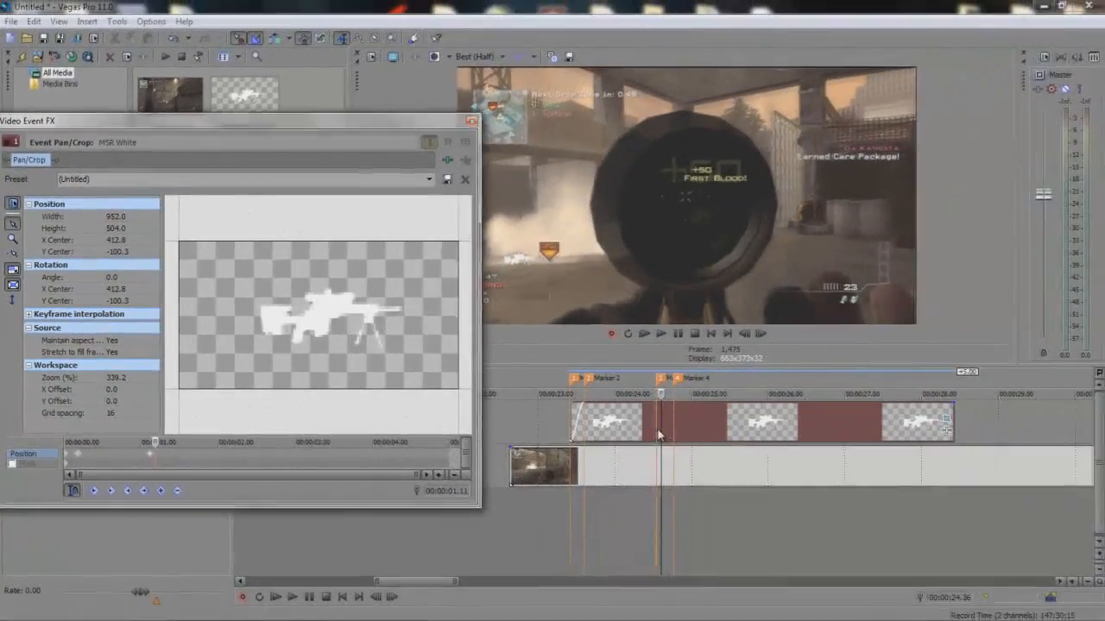
pyautogui.click(821, 461)
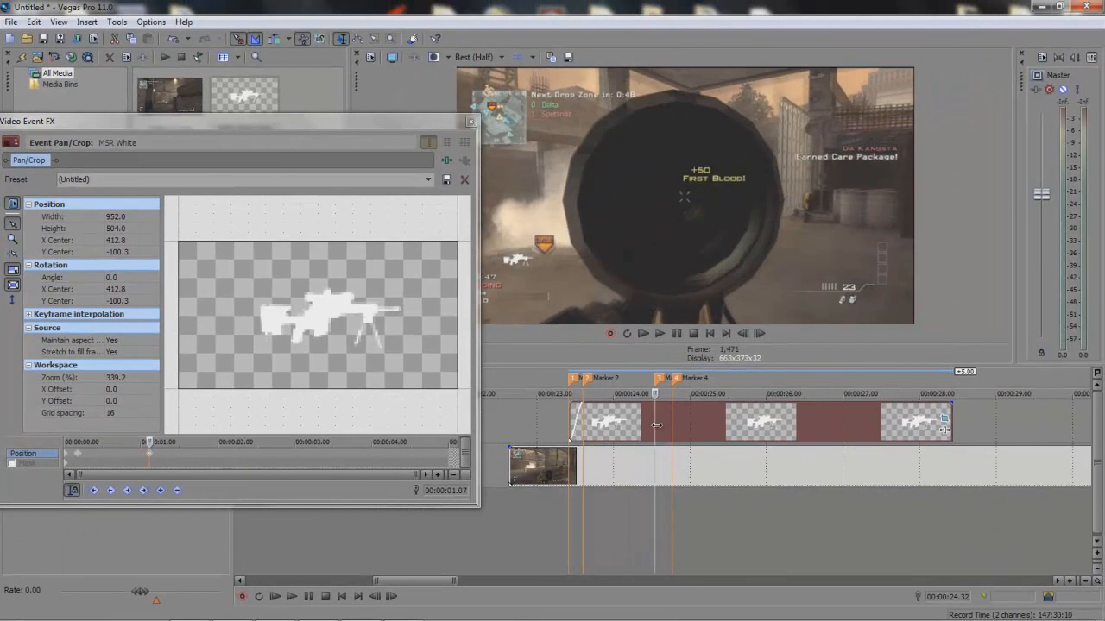
# Keyframe the MSR White event's Y Center at -80.0 at Marker 4, then return to its start and close Pan/Crop
pyautogui.click(671, 425)
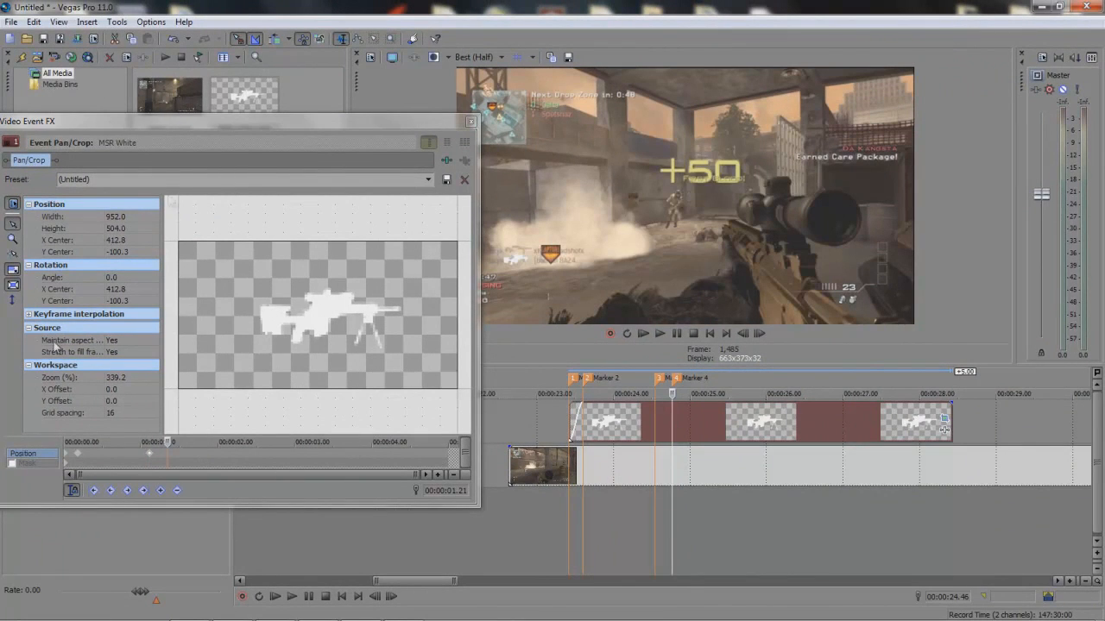
pyautogui.click(334, 261)
pyautogui.moveTo(334, 260); pyautogui.dragTo(337, 306)
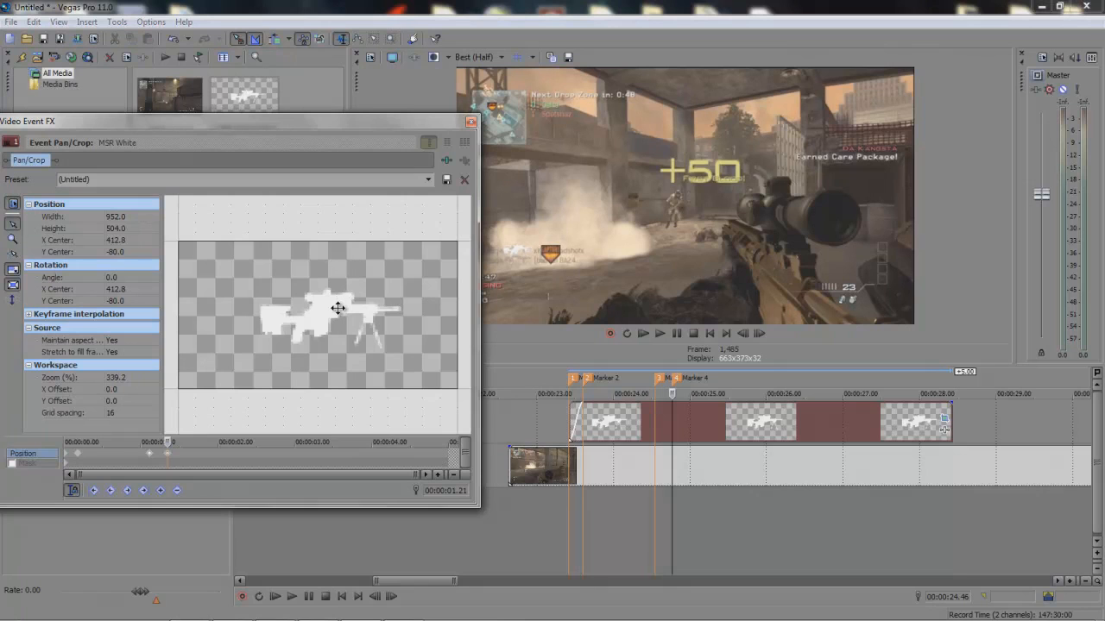
pyautogui.click(568, 411)
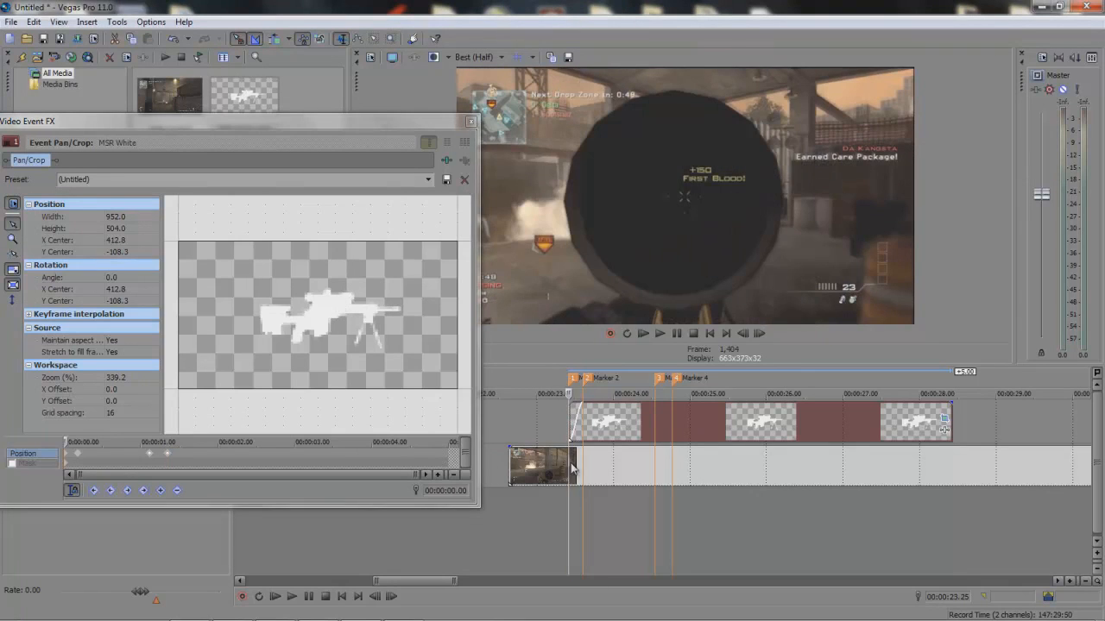
pyautogui.click(471, 123)
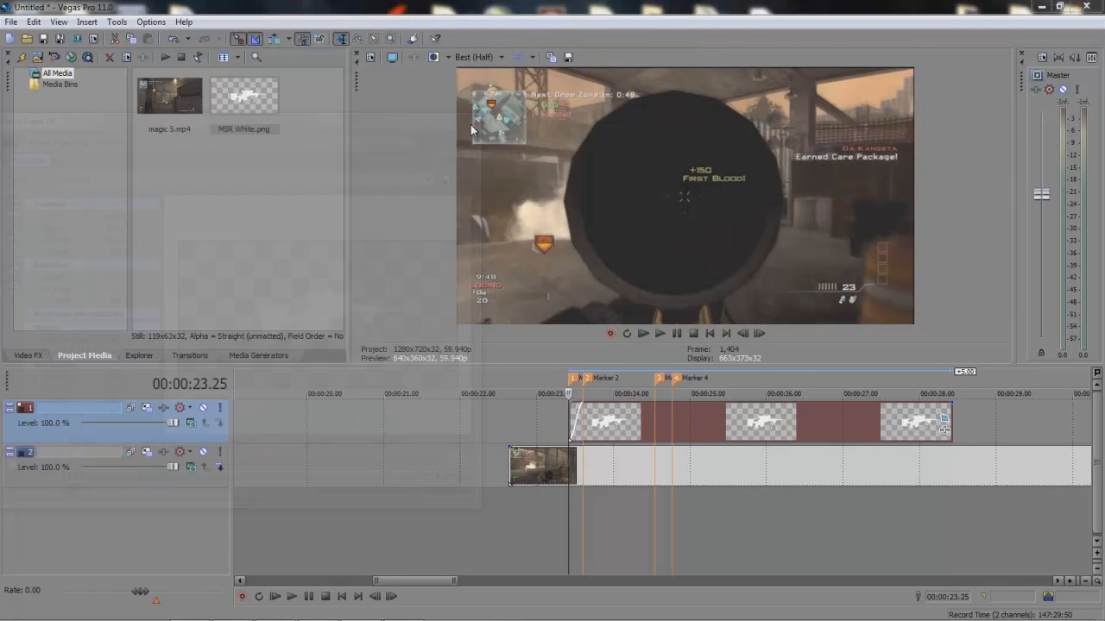
# Scrub and play the timeline from Marker 1 to Marker 4 to review the weapon image's movement against the gameplay
pyautogui.click(581, 474)
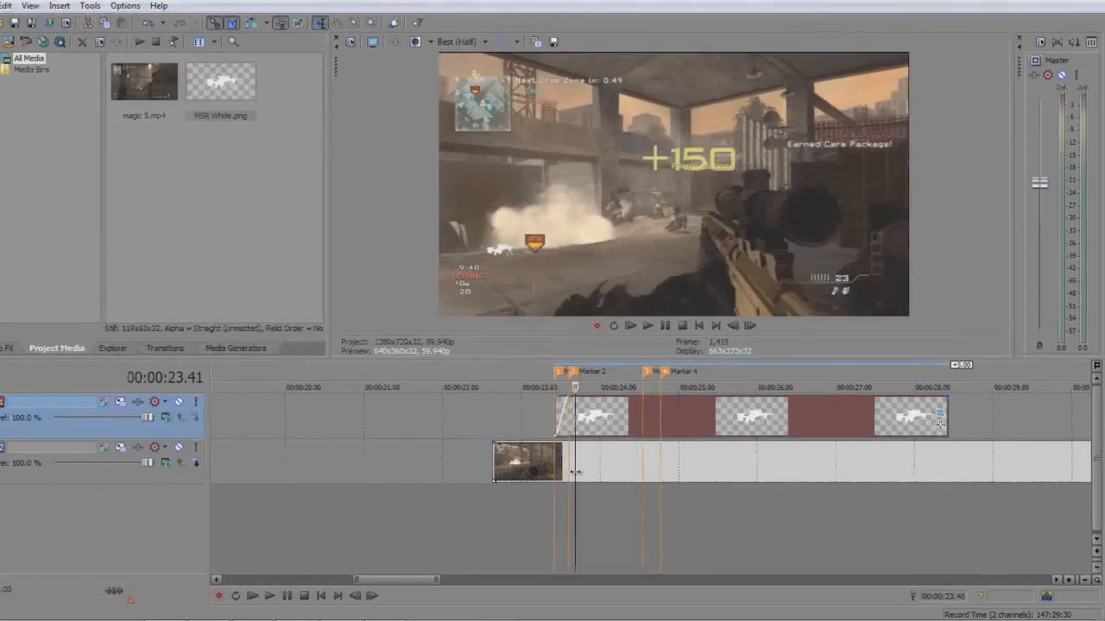
pyautogui.click(639, 473)
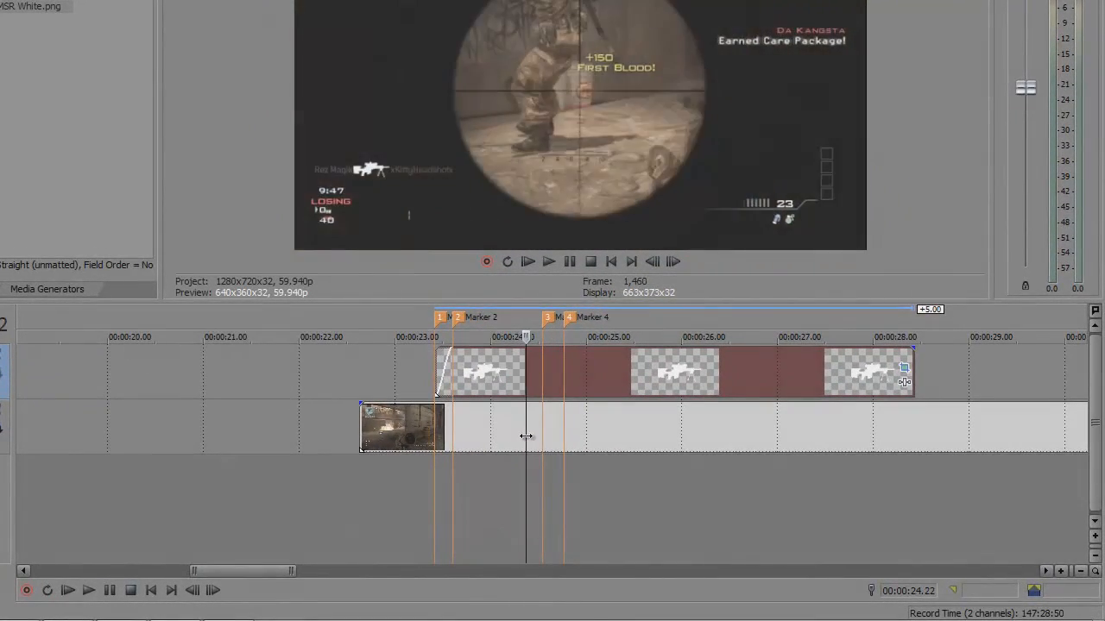
pyautogui.click(543, 435)
pyautogui.press('space')
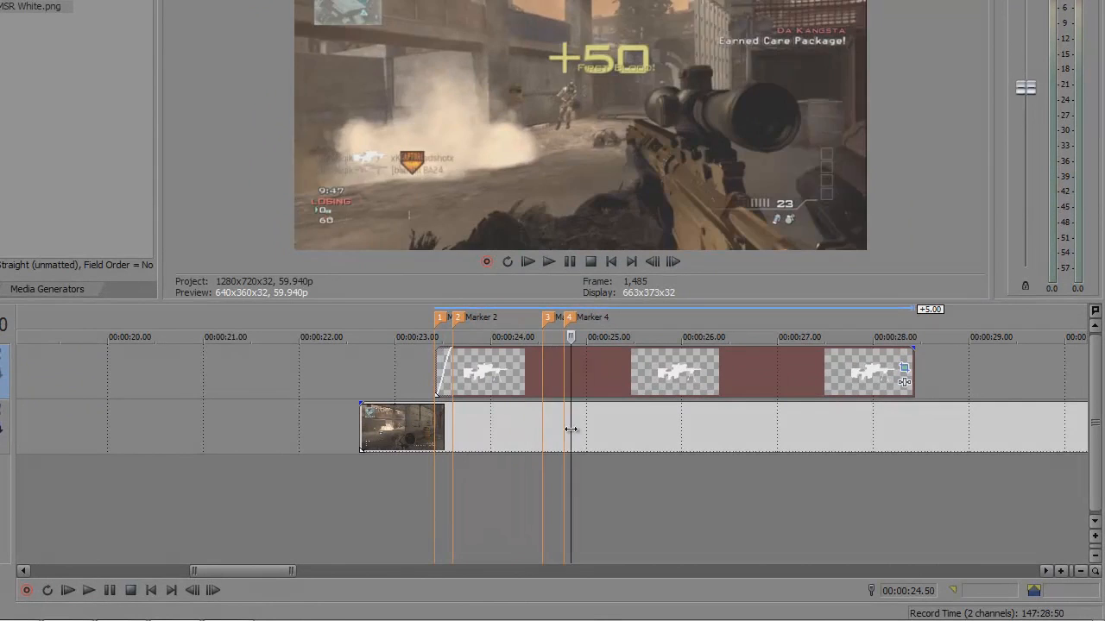
pyautogui.press('space')
pyautogui.moveTo(538, 426); pyautogui.dragTo(561, 430)
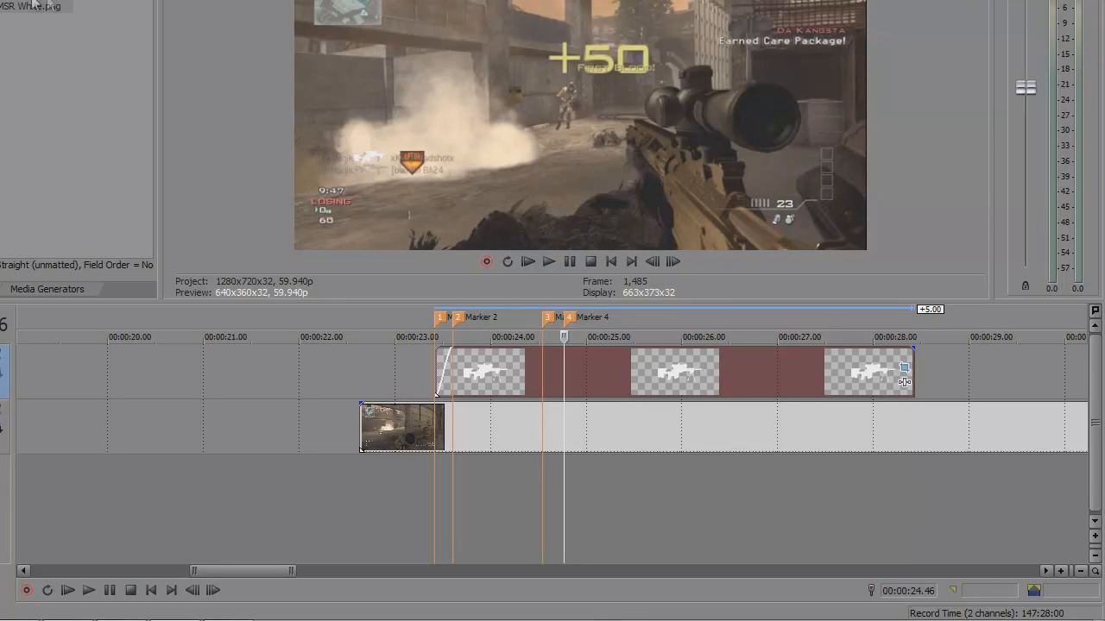
# Insert a video track above the MSR White track and place MSR White.png on it starting at Marker 3
pyautogui.rightClick(389, 366)
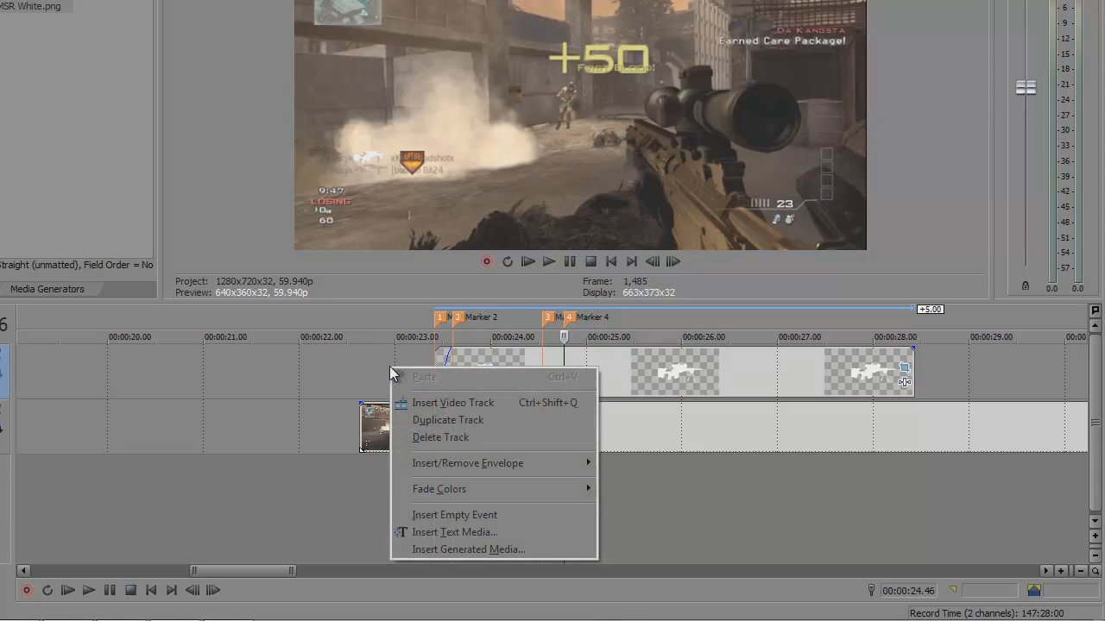
pyautogui.click(419, 402)
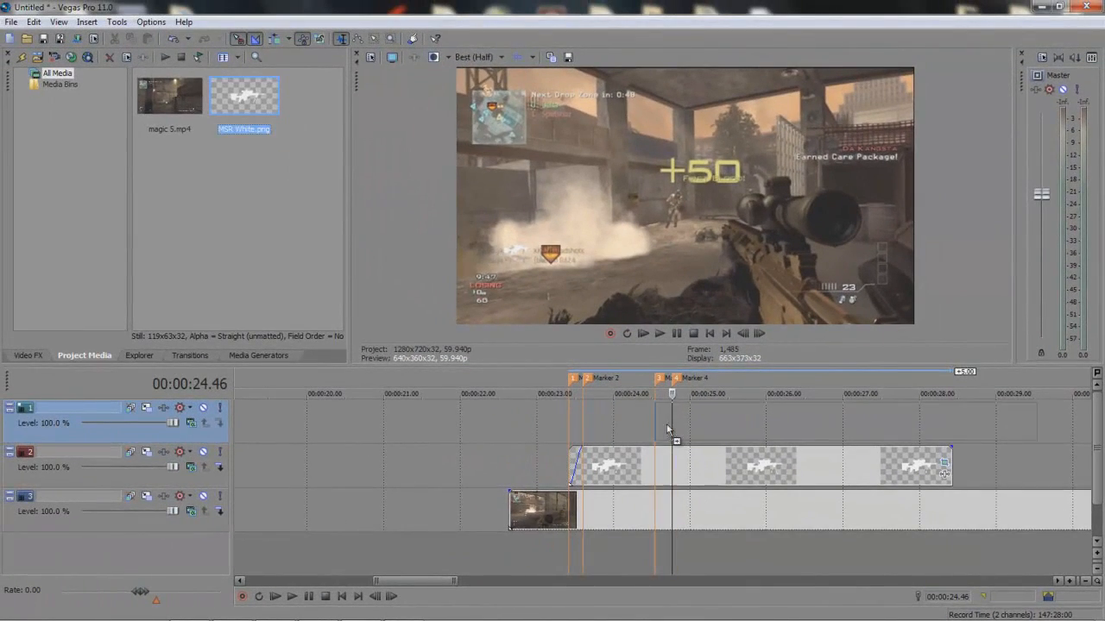
pyautogui.moveTo(667, 428); pyautogui.dragTo(663, 415)
pyautogui.click(658, 415)
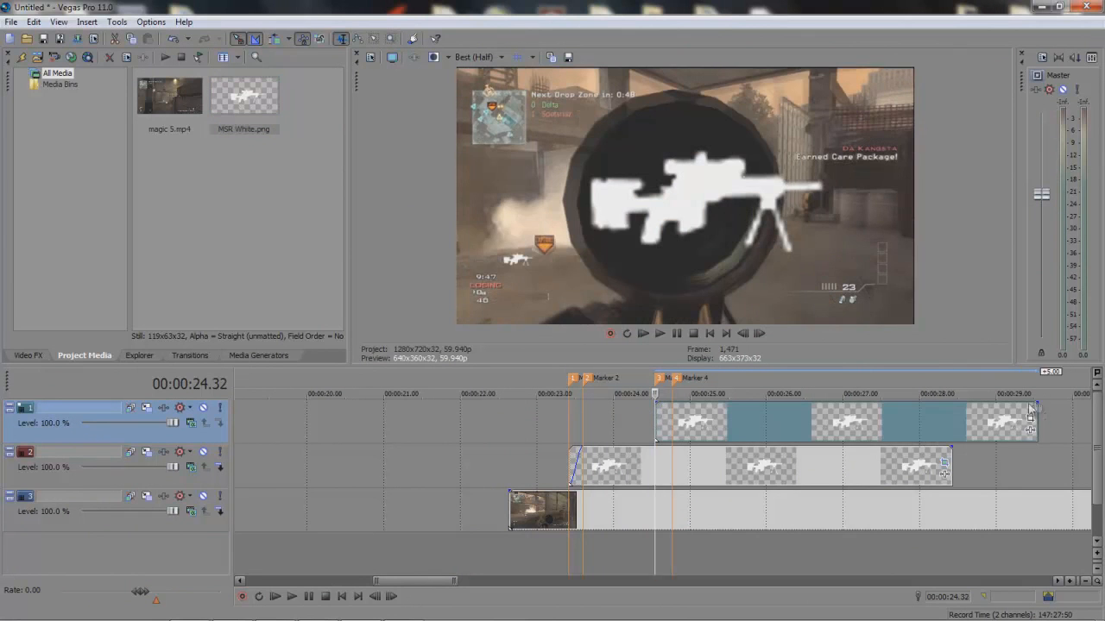
# In the new MSR White event's Pan/Crop, set the frame to 952.0 by 504.0, centred at X 412.7 and Y -119.9
pyautogui.click(1030, 418)
pyautogui.scroll(-4, 429, 263)
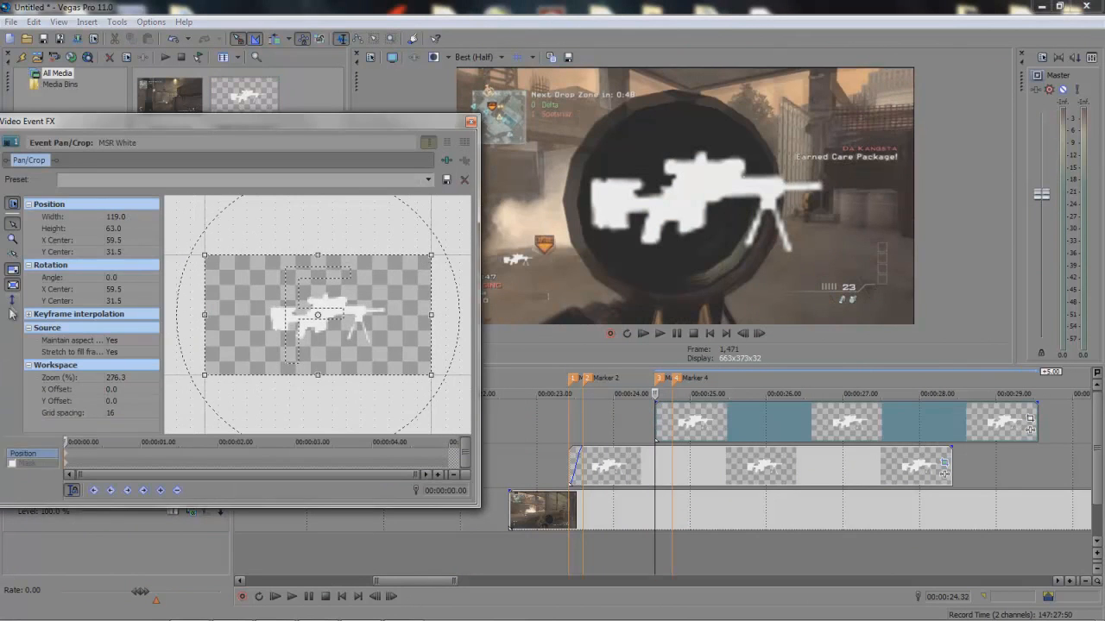
pyautogui.moveTo(432, 255); pyautogui.dragTo(674, 82)
pyautogui.scroll(-10, 320, 316)
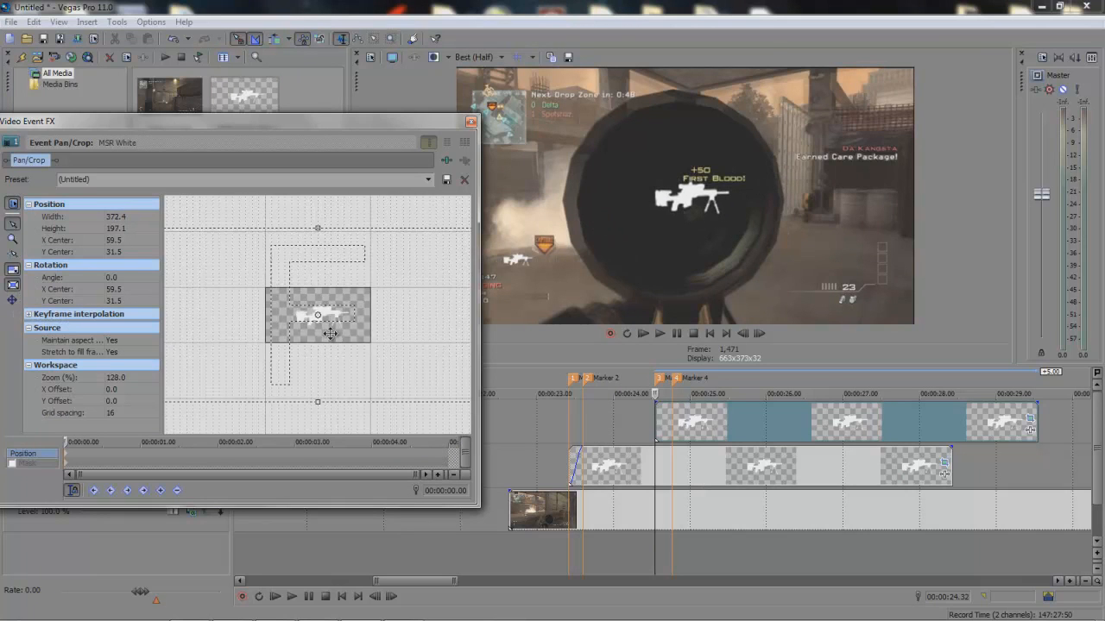
pyautogui.moveTo(378, 273); pyautogui.dragTo(422, 271)
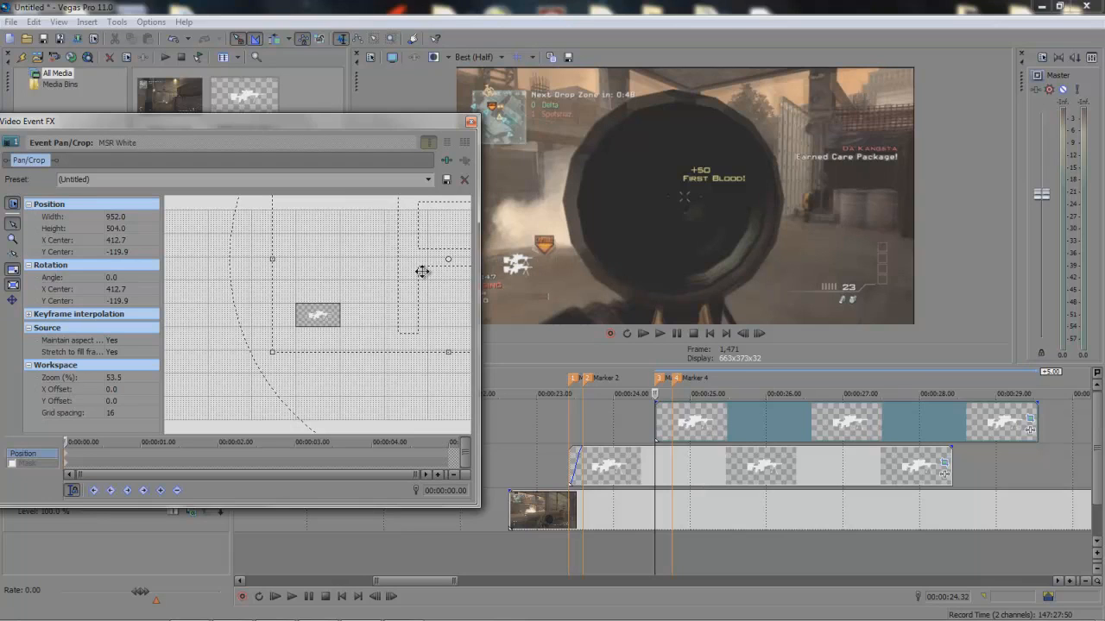
pyautogui.click(471, 123)
# Keyframe the new MSR White event's Y Center at -100.4 at Marker 4, restricting movement to Y only
pyautogui.scroll(5, 658, 413)
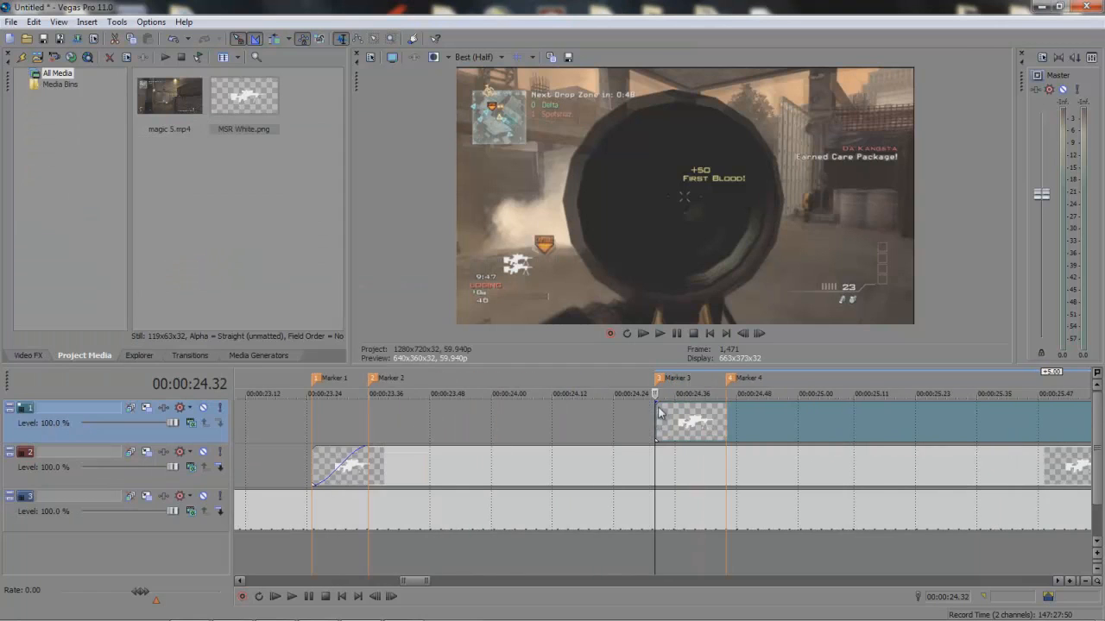
pyautogui.scroll(-5, 662, 418)
pyautogui.scroll(5, 728, 420)
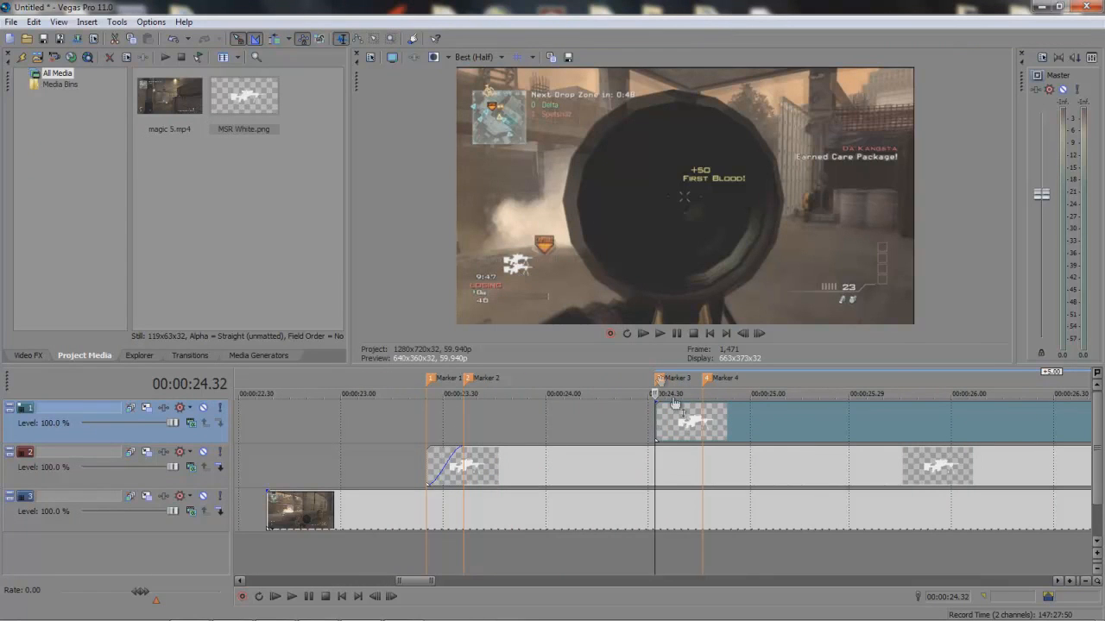
pyautogui.click(704, 421)
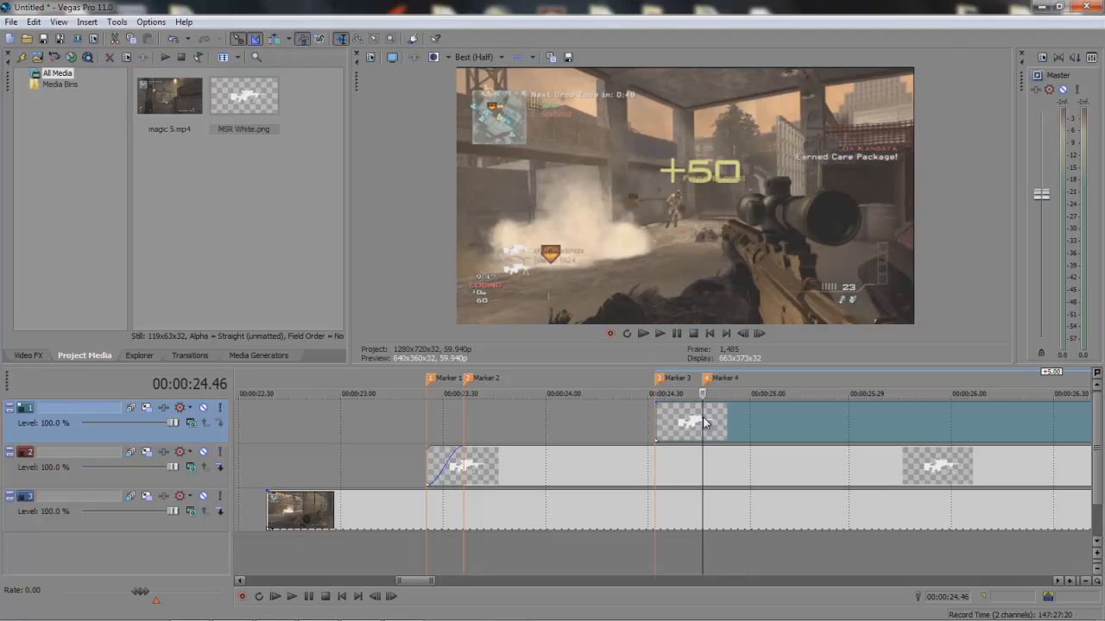
pyautogui.scroll(-5, 708, 421)
pyautogui.click(827, 418)
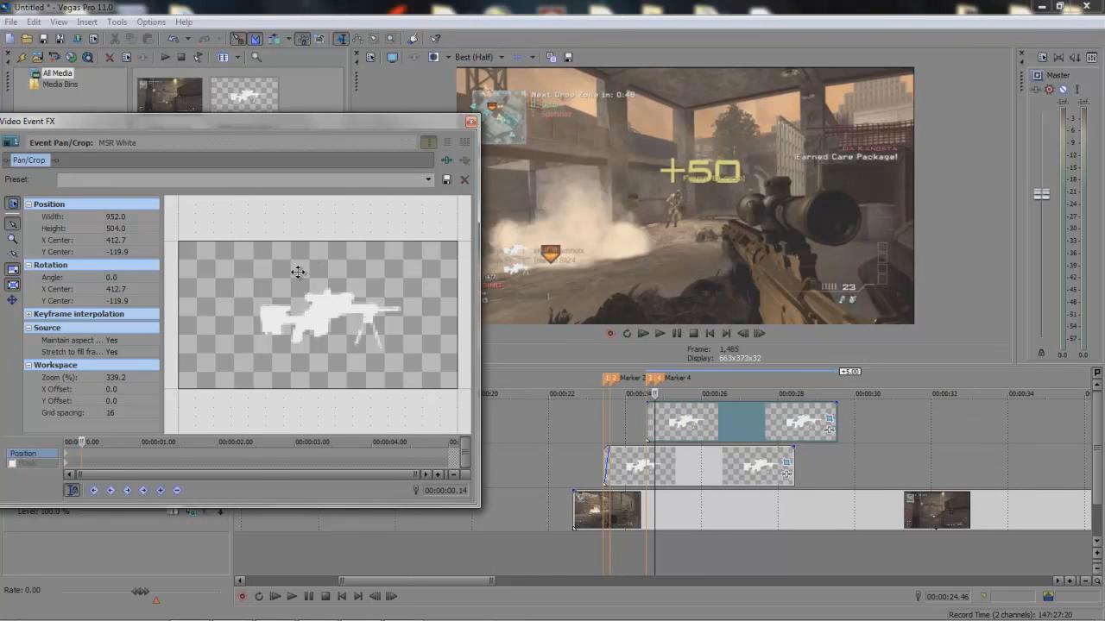
pyautogui.moveTo(311, 288); pyautogui.dragTo(314, 332)
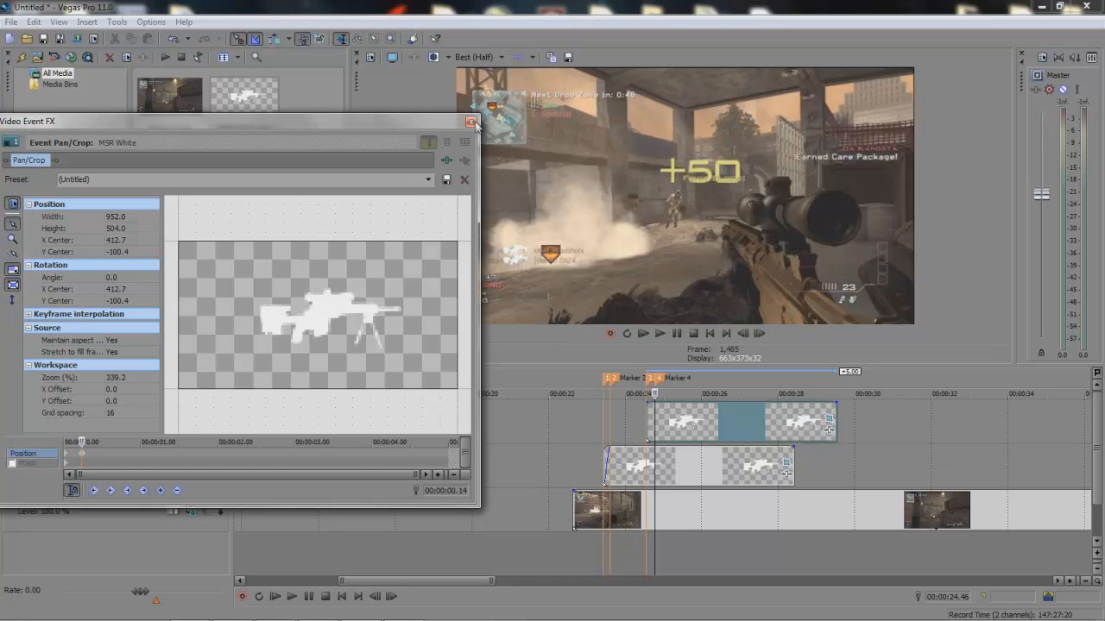
pyautogui.click(470, 122)
# Add a fade-in to the upper MSR White event from Marker 3 to Marker 4 and scrub through both weapon animations
pyautogui.scroll(5, 619, 406)
pyautogui.moveTo(619, 406); pyautogui.dragTo(653, 404)
pyautogui.click(448, 414)
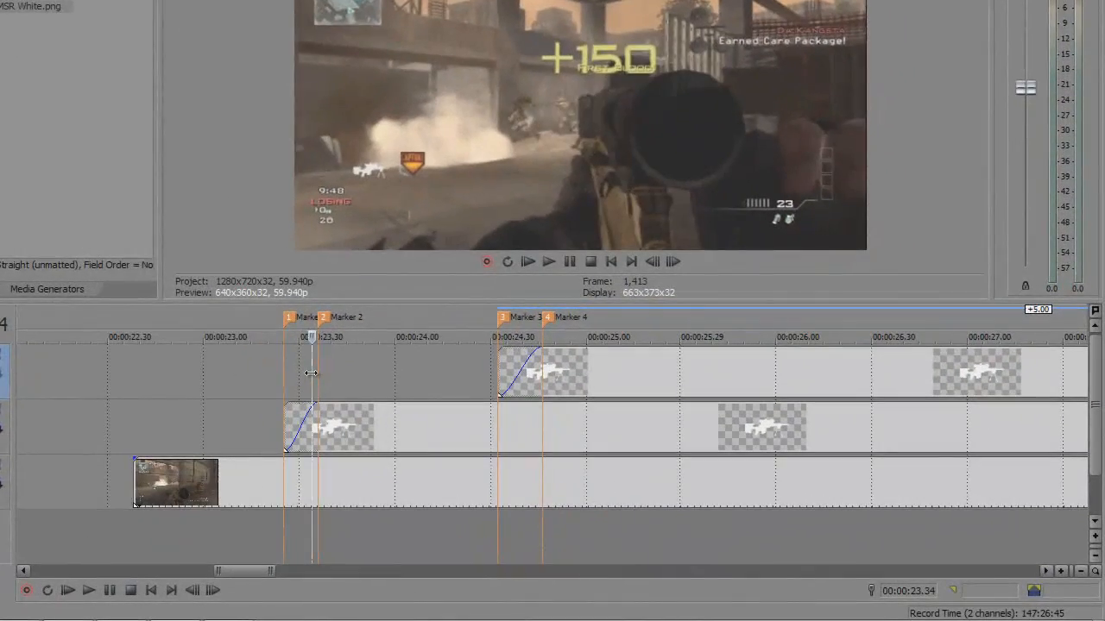
pyautogui.click(474, 418)
pyautogui.moveTo(328, 372); pyautogui.dragTo(609, 363)
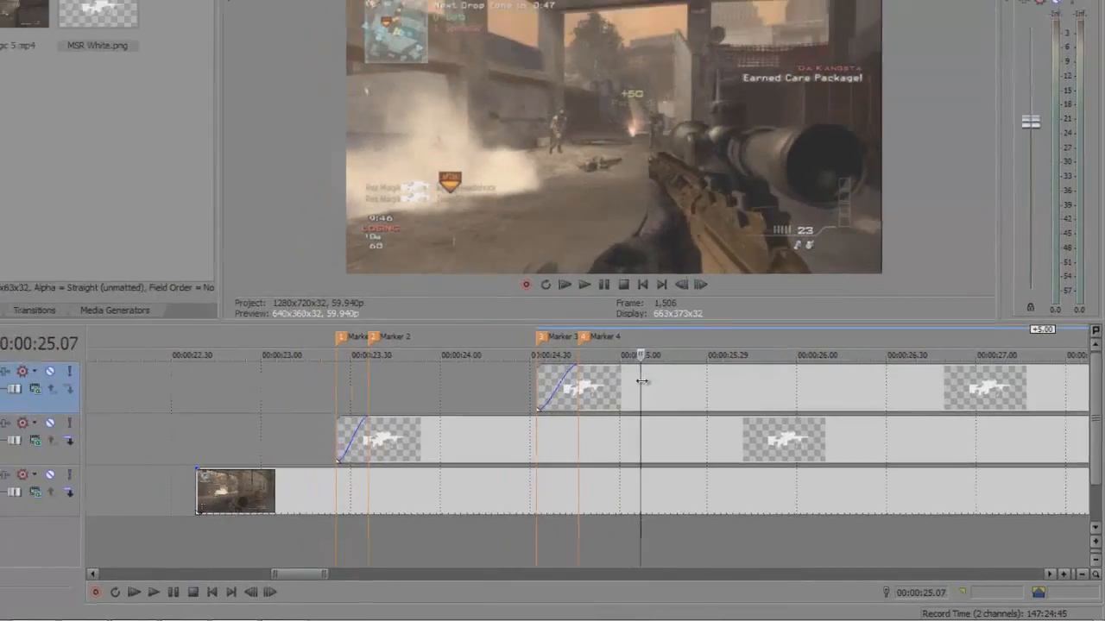
pyautogui.scroll(-5, 635, 379)
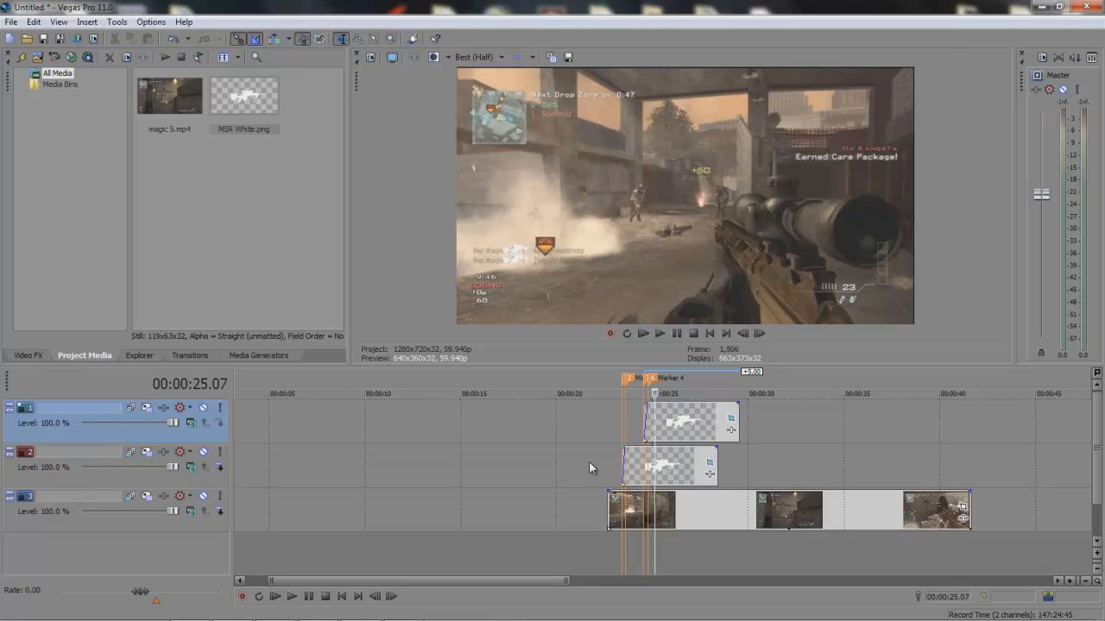
pyautogui.scroll(5, 607, 462)
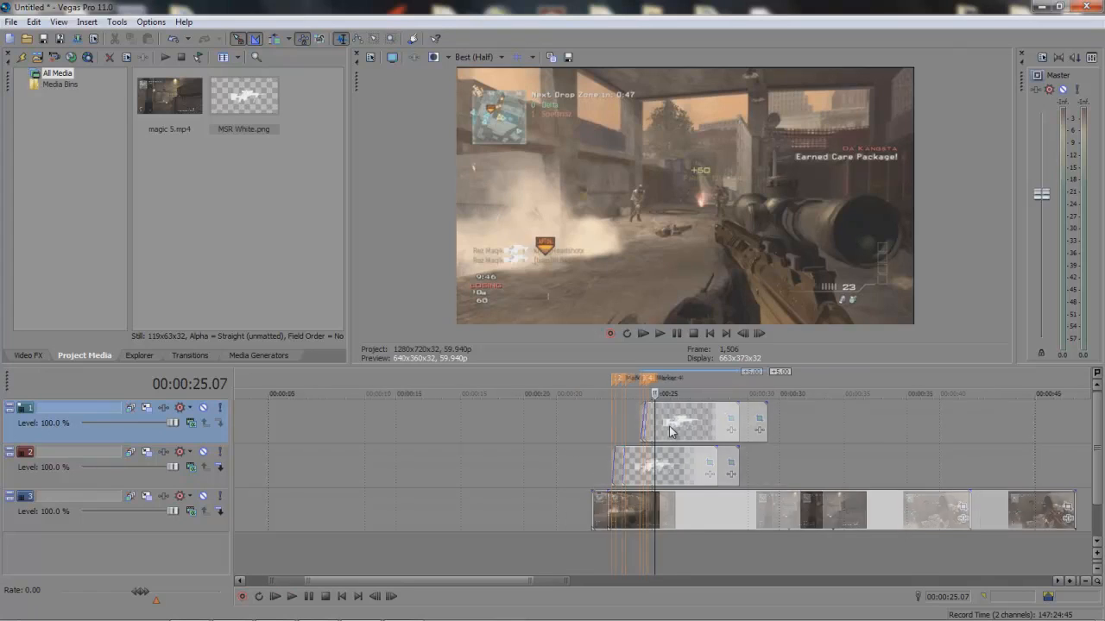
pyautogui.moveTo(654, 430); pyautogui.dragTo(678, 435)
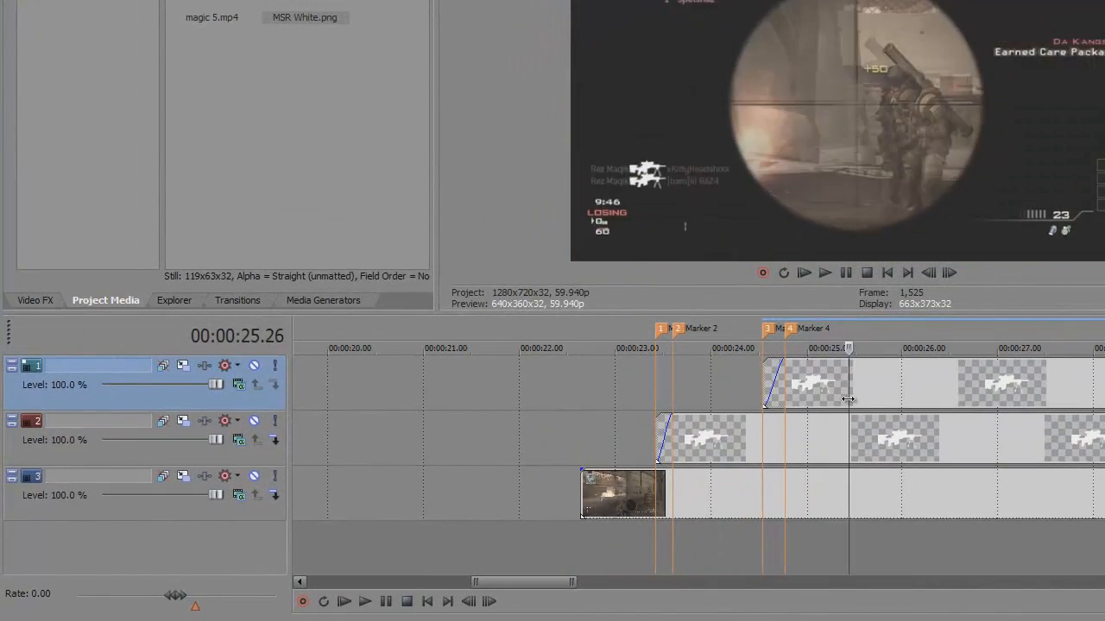
pyautogui.moveTo(848, 399); pyautogui.dragTo(824, 400)
# Apply the Darker preset of the Brightness and Contrast effect to the magic 5 gameplay event
pyautogui.click(34, 301)
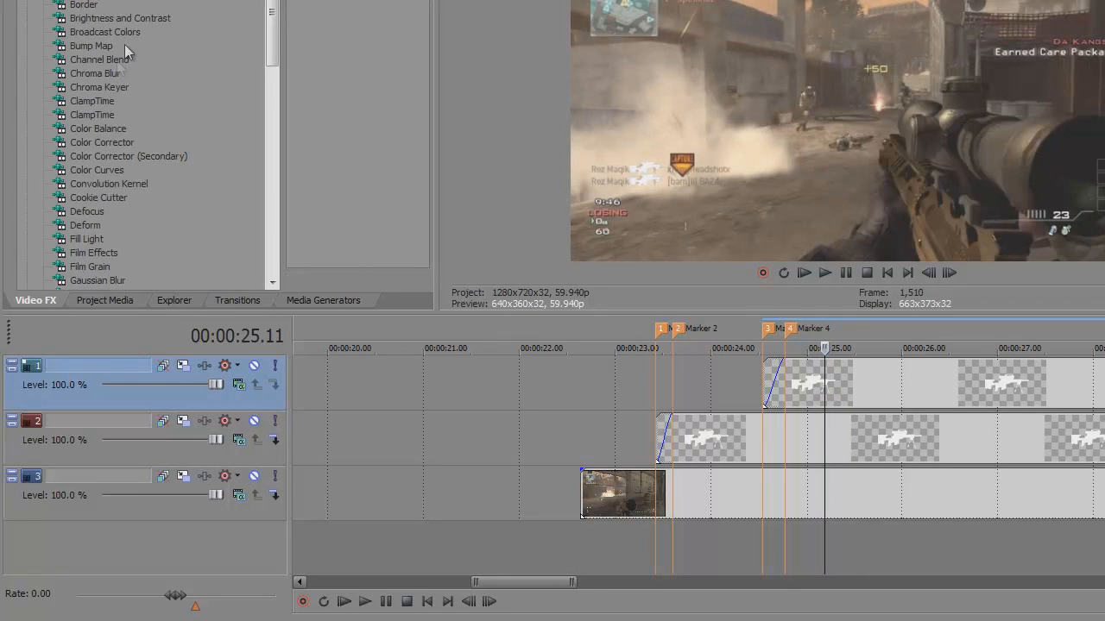
pyautogui.click(128, 16)
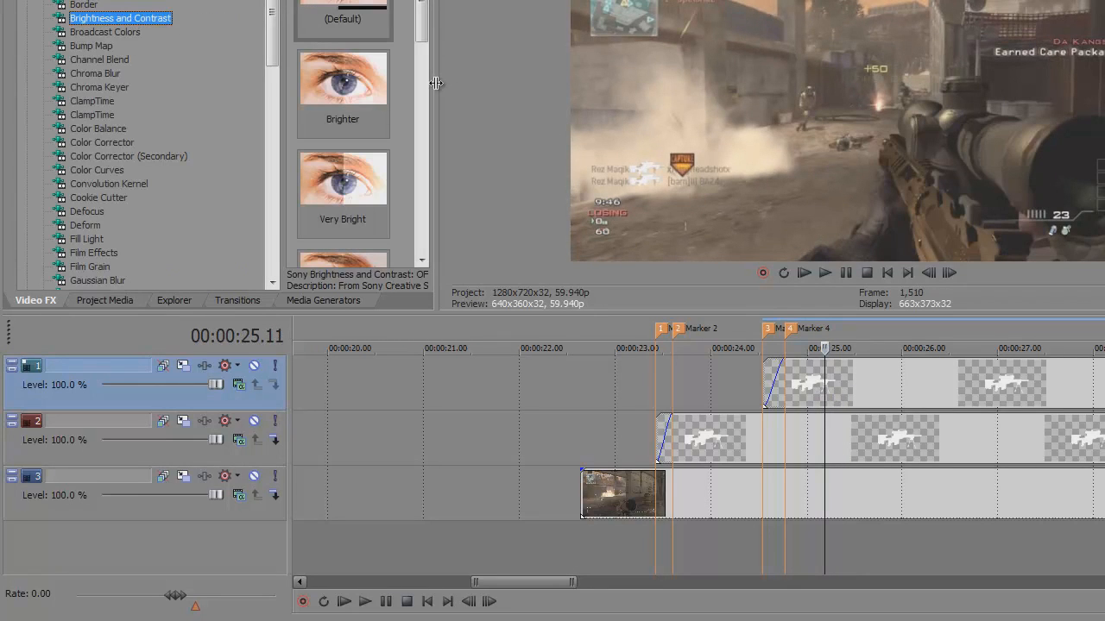
pyautogui.moveTo(445, 83); pyautogui.dragTo(595, 84)
pyautogui.moveTo(445, 87); pyautogui.dragTo(774, 500)
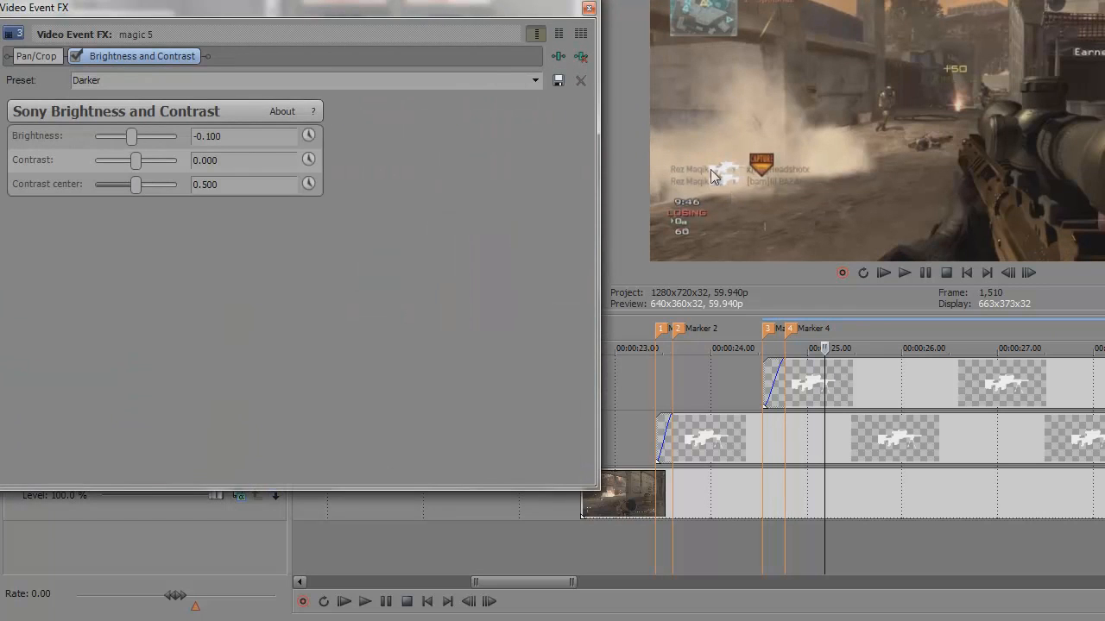
# Compare the gameplay with the effect off and on, then set its Brightness to -0.284 and close the effect settings
pyautogui.click(76, 57)
pyautogui.click(75, 57)
pyautogui.moveTo(136, 136); pyautogui.dragTo(130, 137)
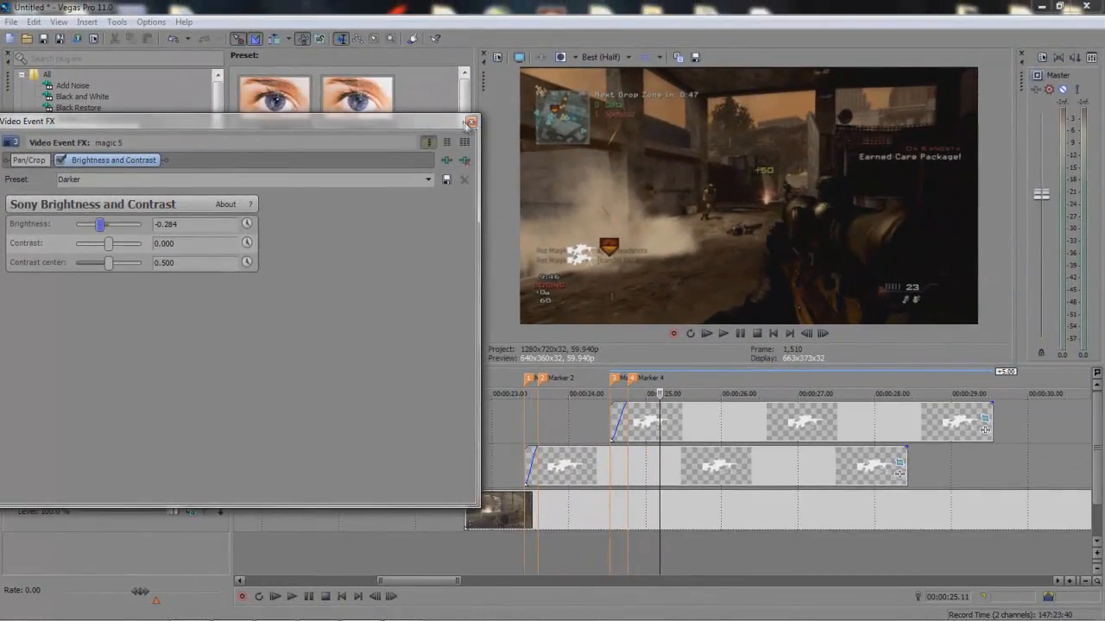
pyautogui.click(469, 122)
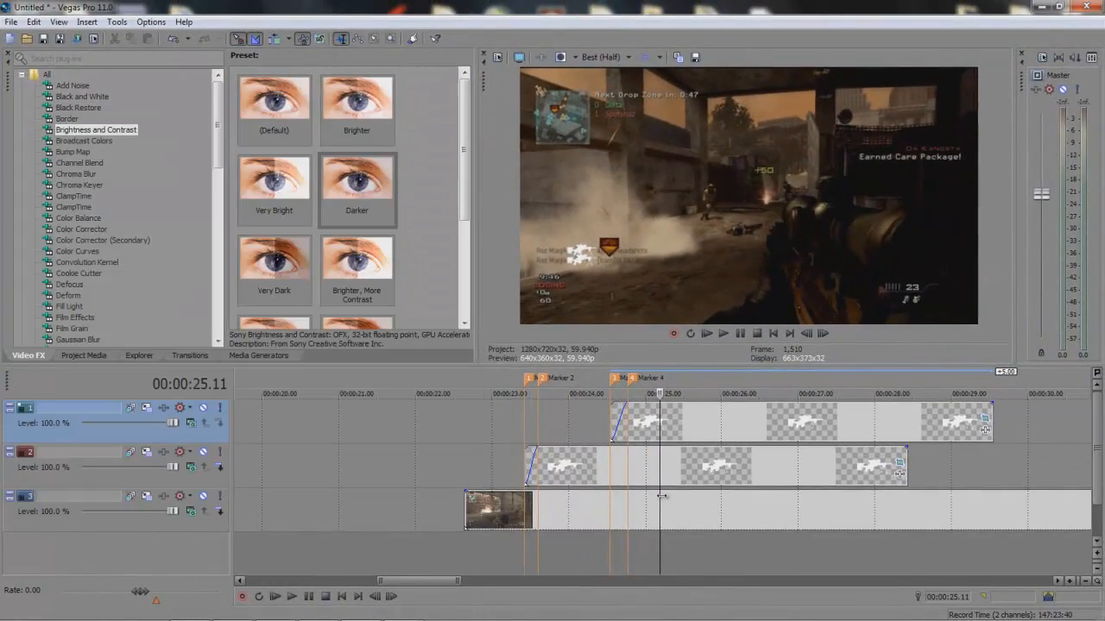
# Scrub from before Marker 3 to past Marker 4 to examine the white weapon images over the darkened gameplay
pyautogui.moveTo(659, 502); pyautogui.dragTo(589, 499)
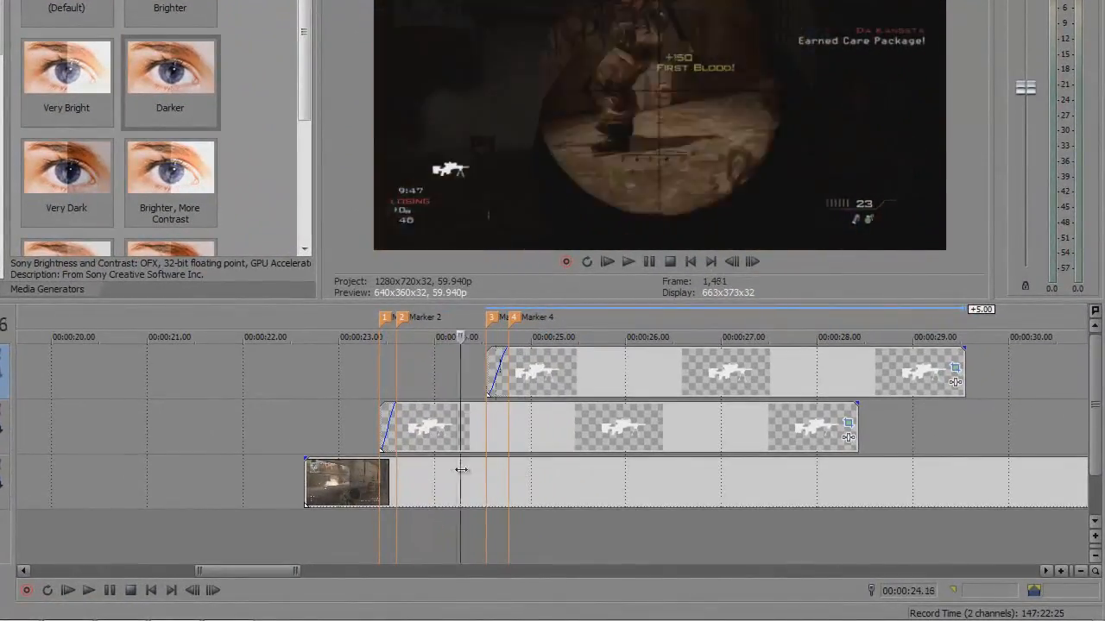
pyautogui.moveTo(461, 469); pyautogui.dragTo(555, 456)
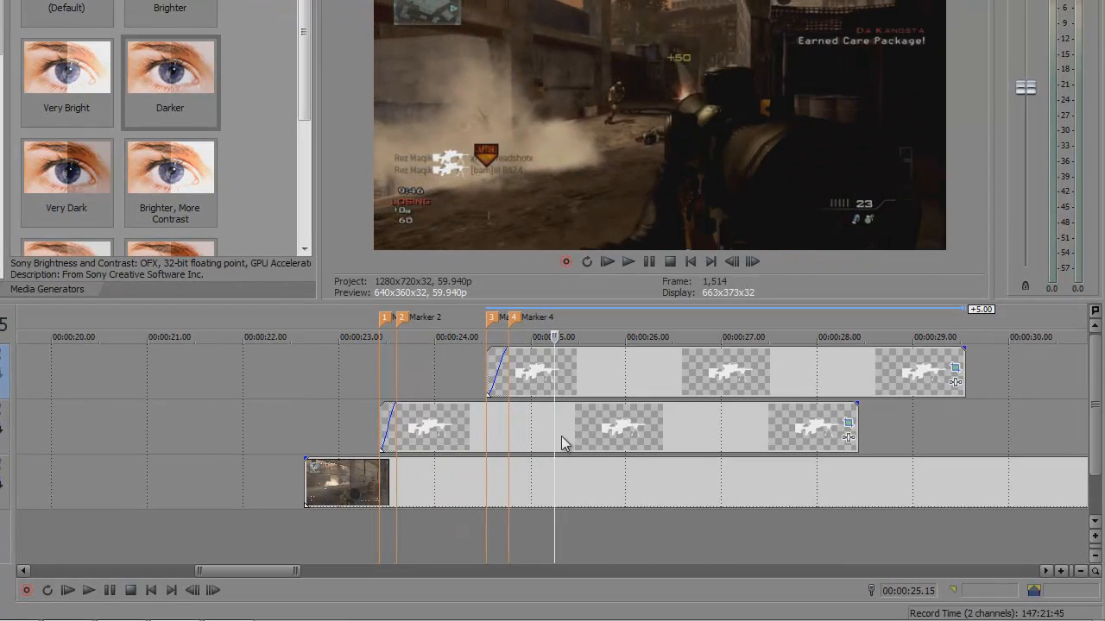
pyautogui.moveTo(561, 462)
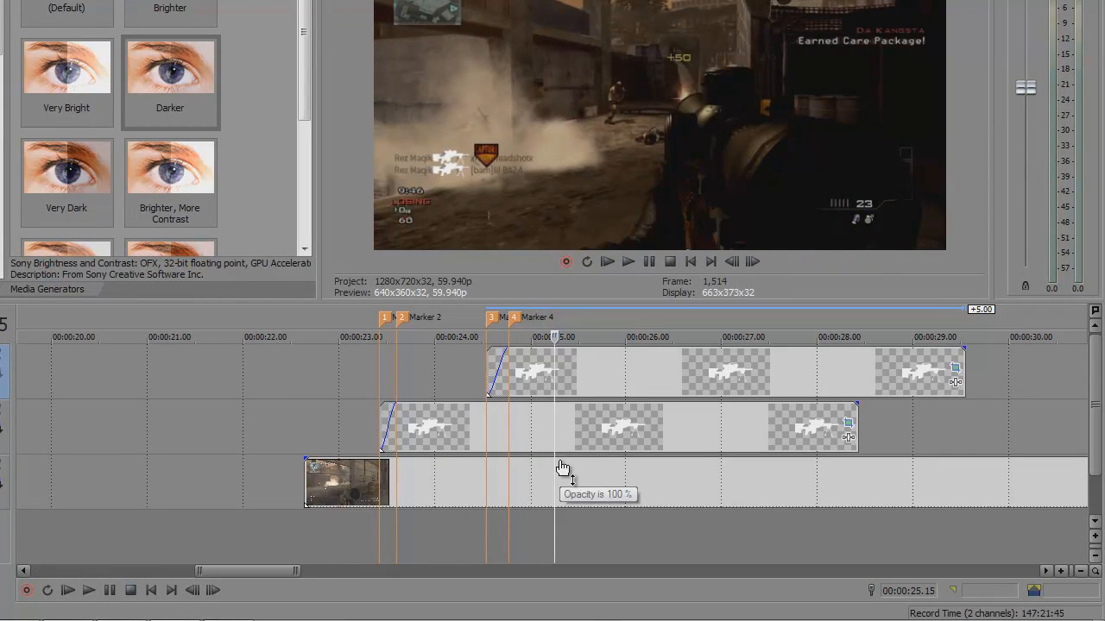